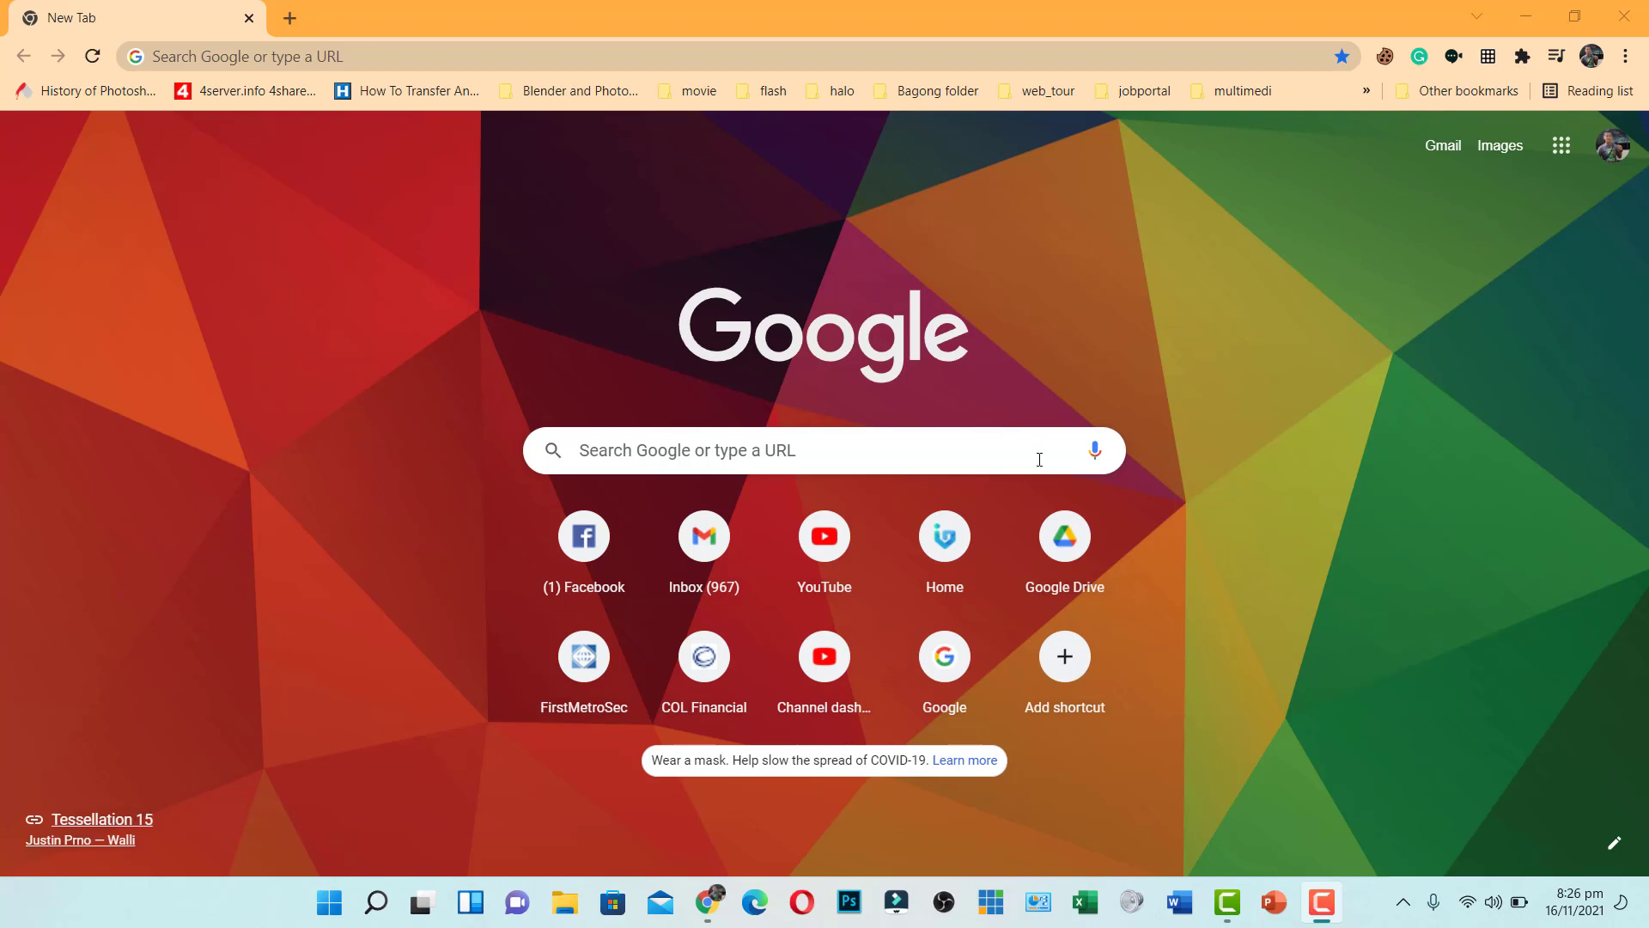
Load classpoint.io from Chrome's address bar on the new tab
left_click(591, 57)
type("class")
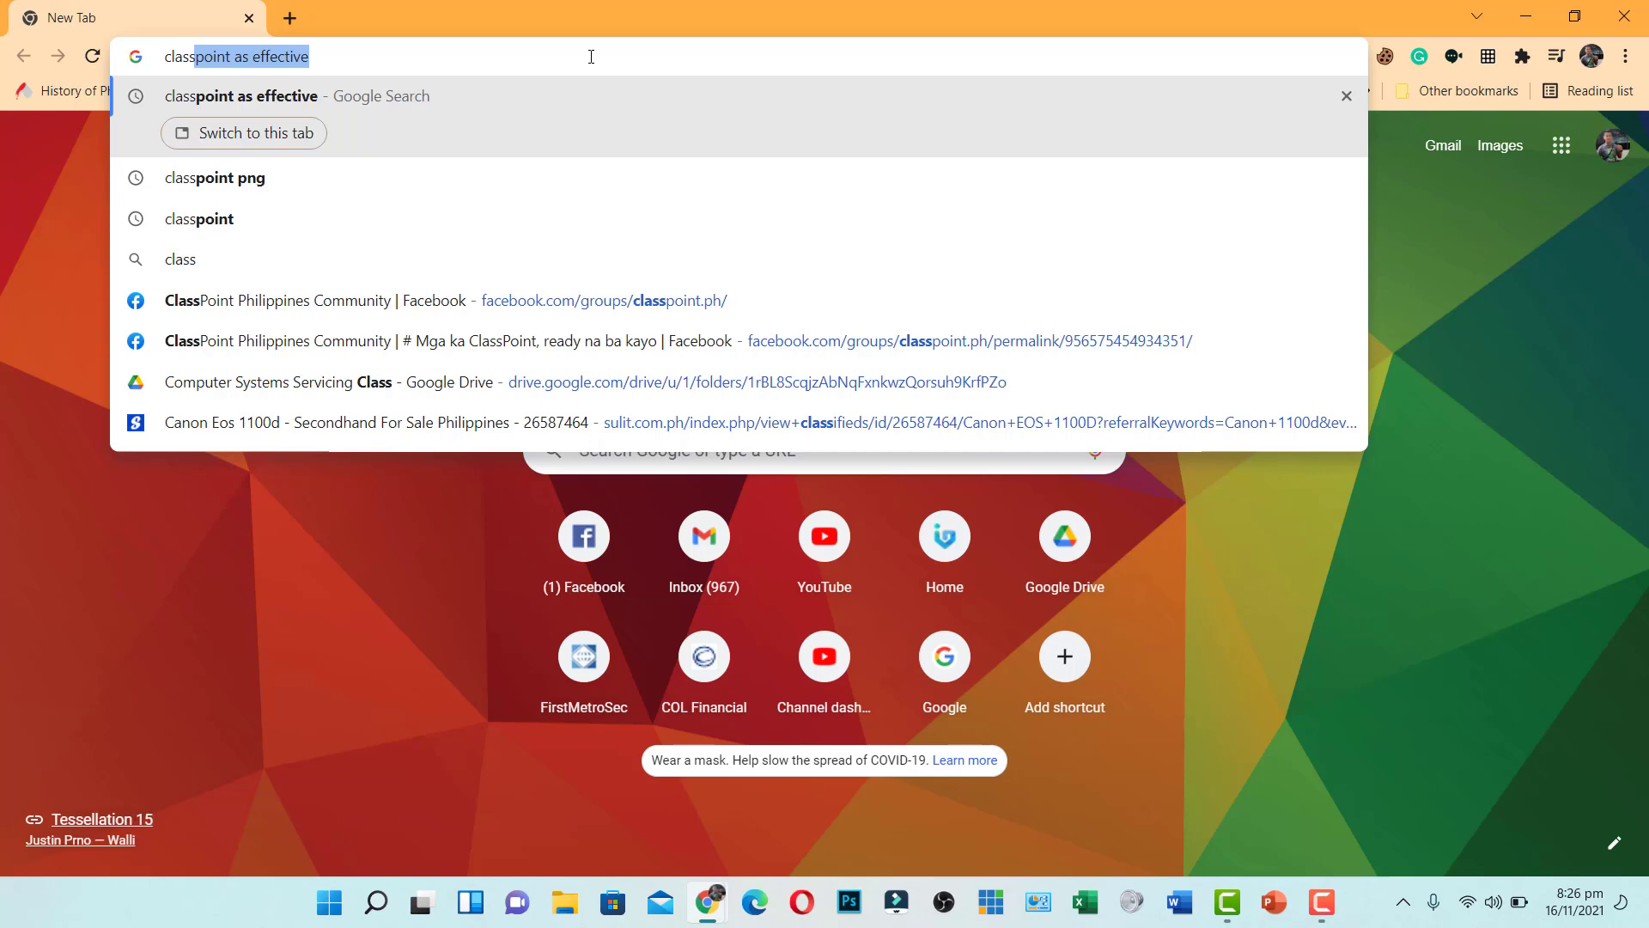
type("point")
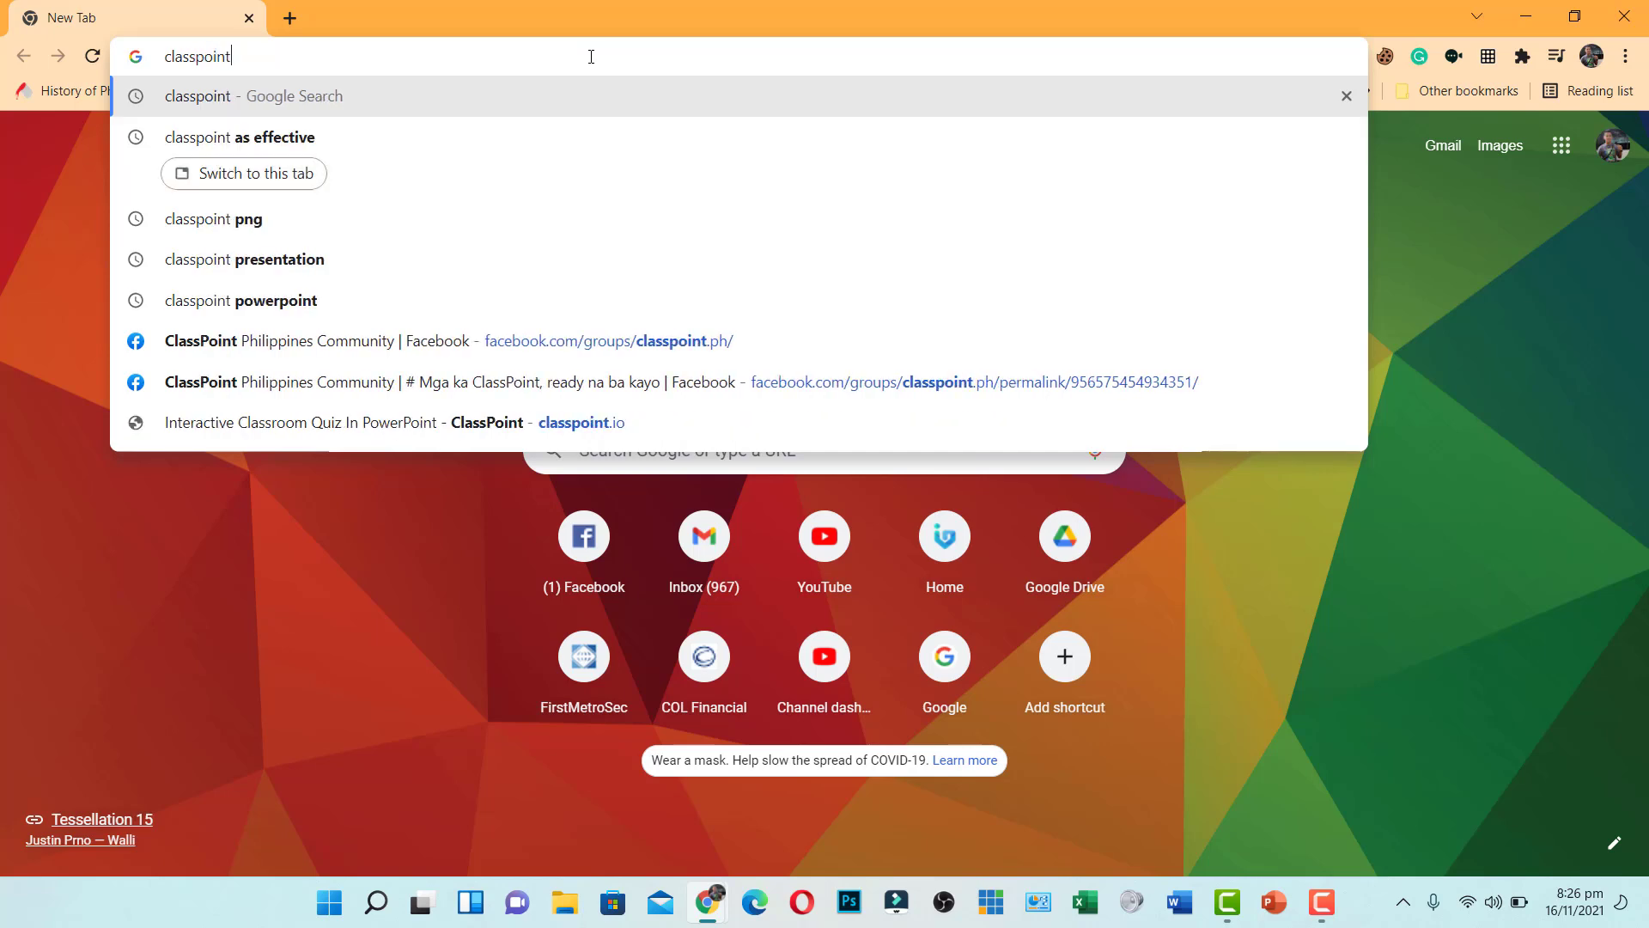
type(".io")
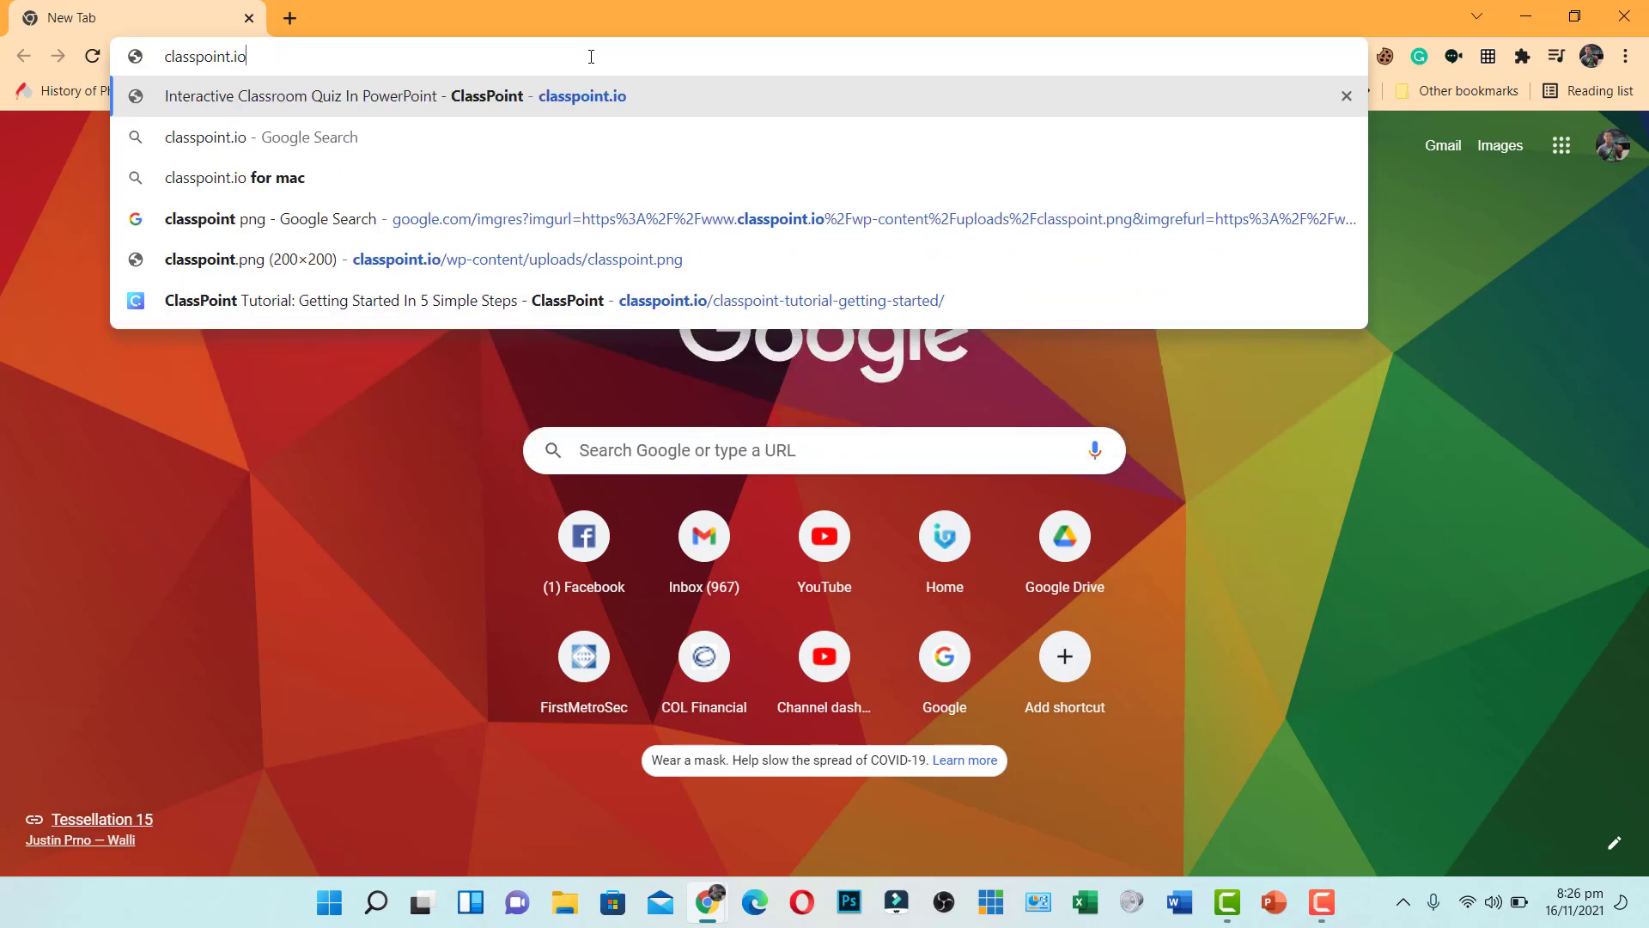
key("Return")
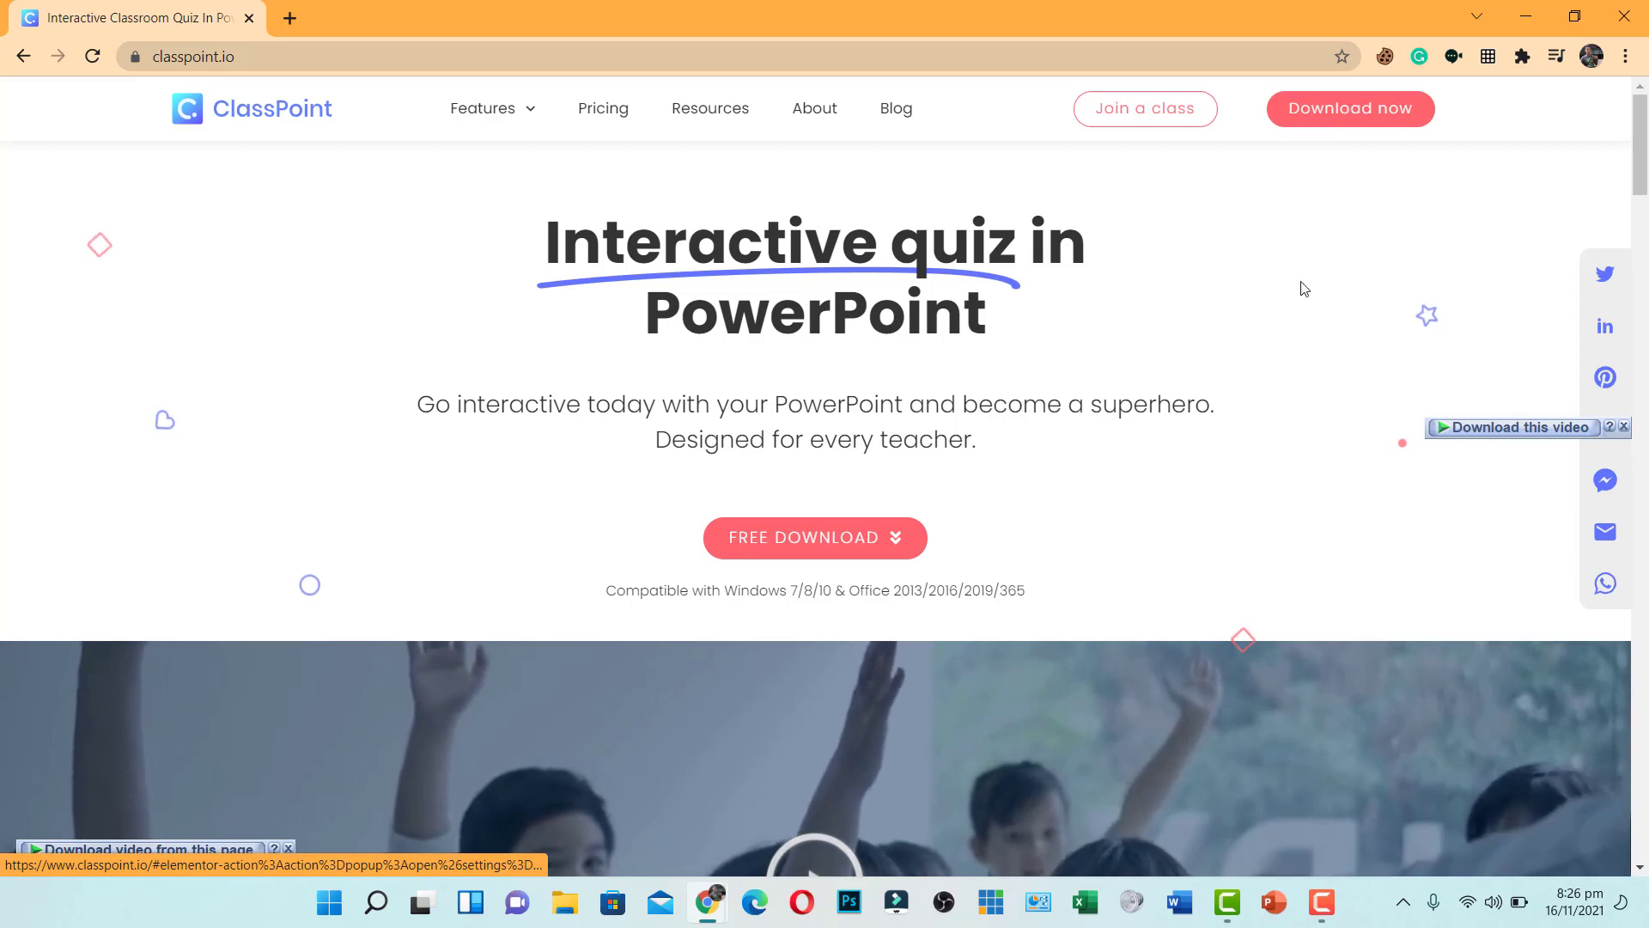
Submit the FREE DOWNLOAD form with autofilled name, email and organization to download ClassPoint-Setup-650609.exe
left_click(815, 543)
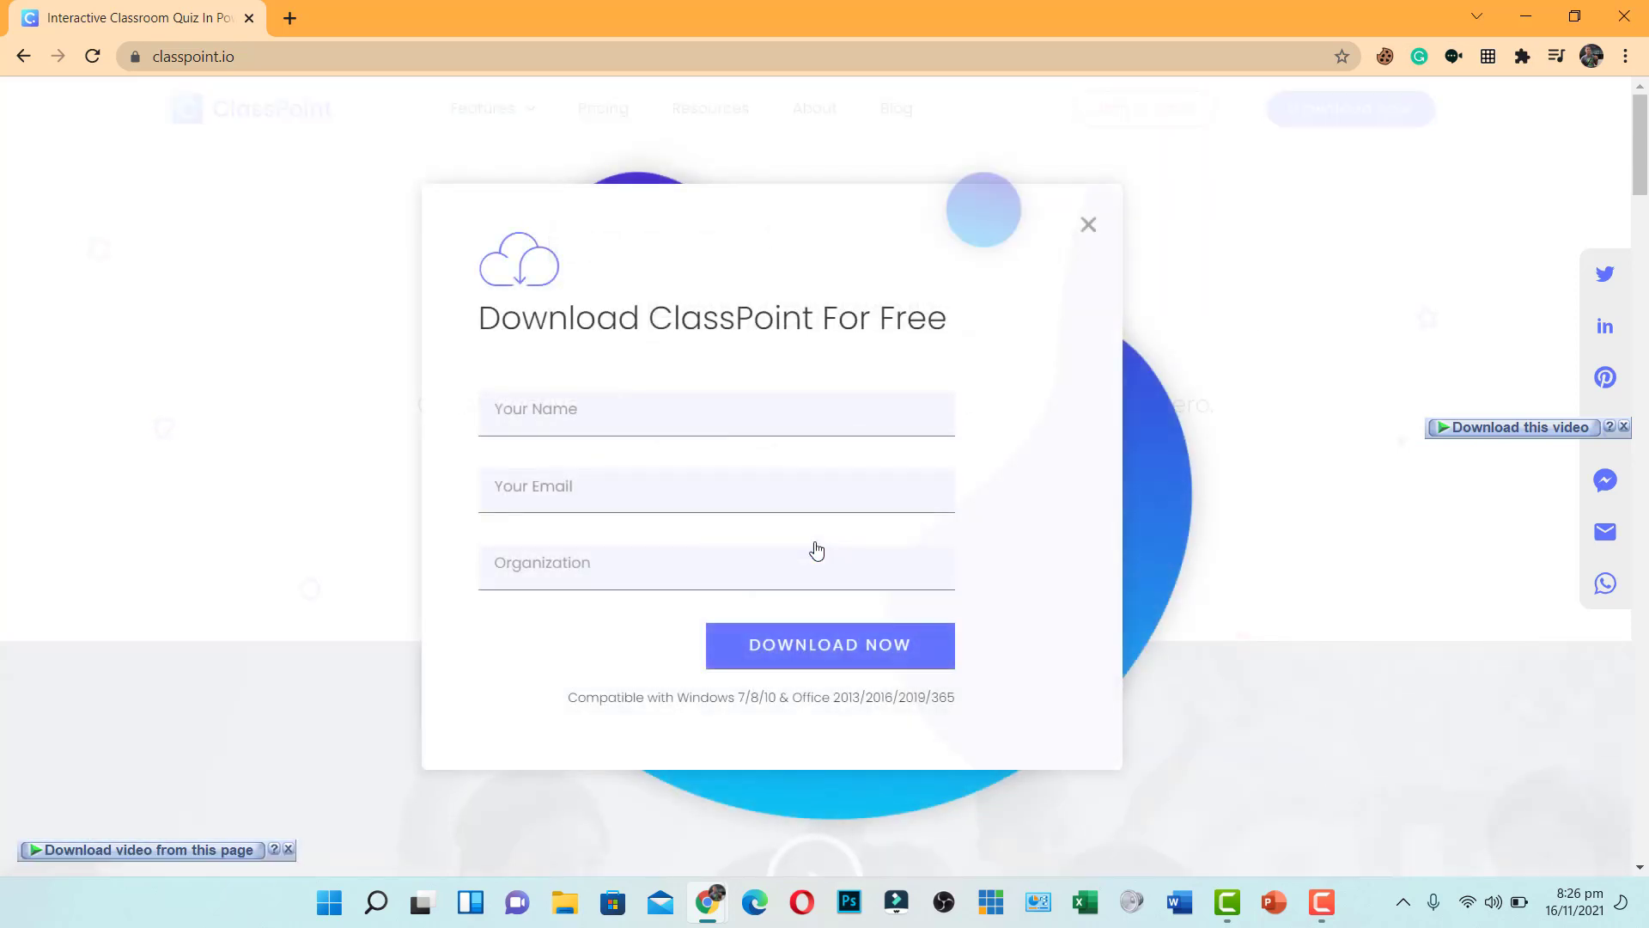
left_click(532, 411)
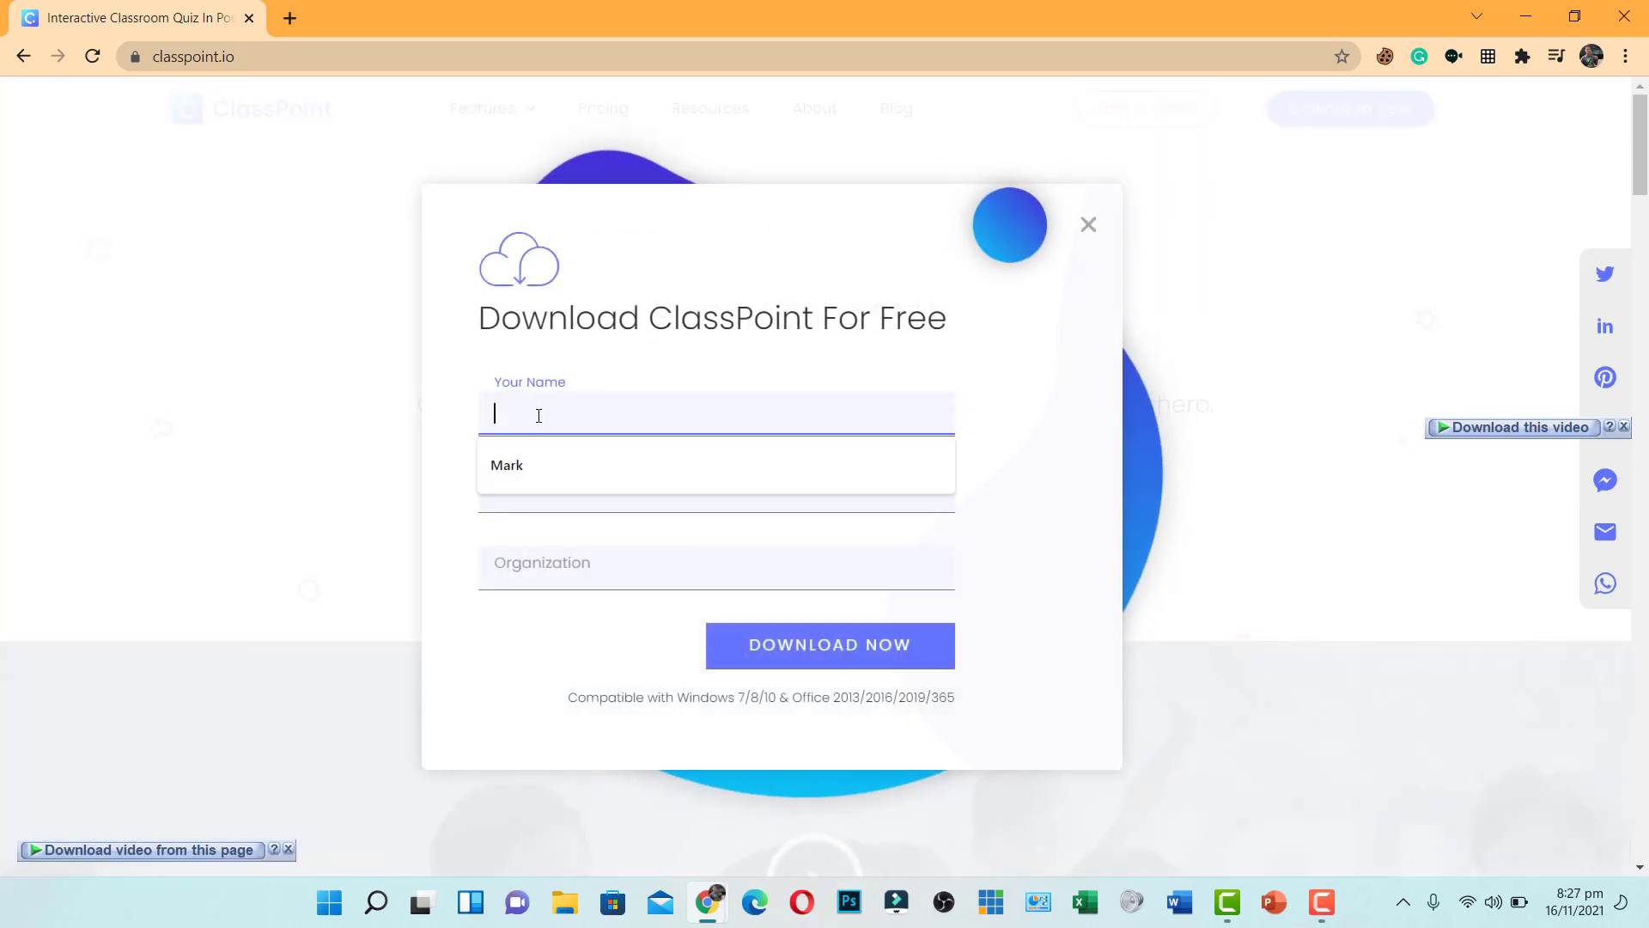
left_click(549, 464)
left_click(634, 574)
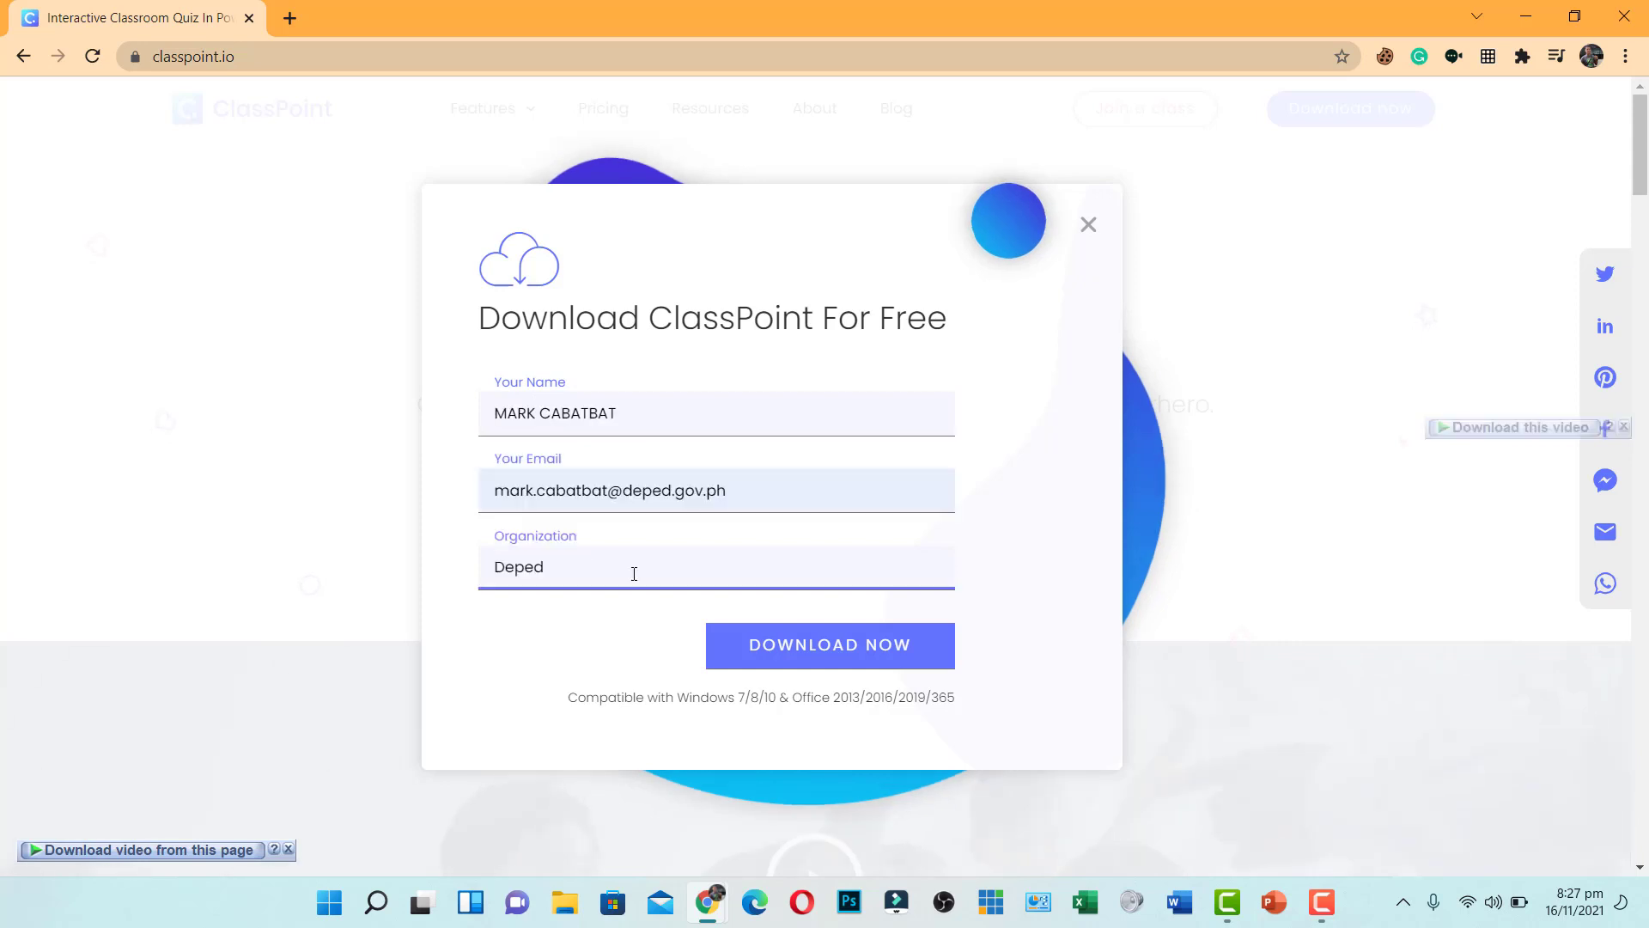
left_click(844, 652)
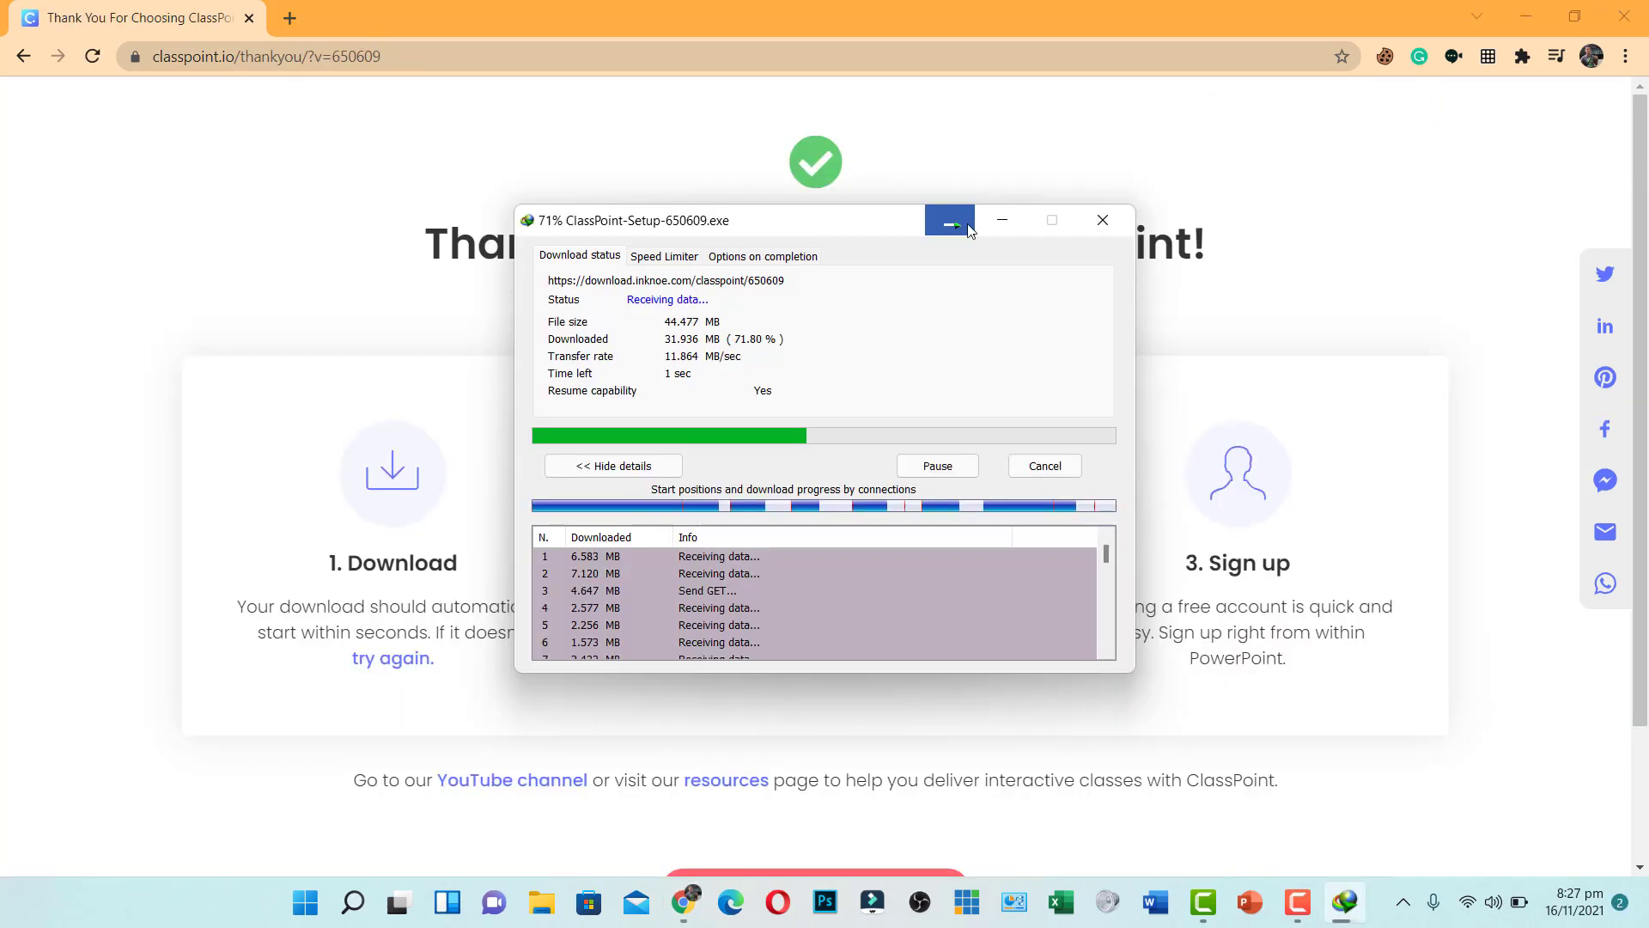
left_click(950, 221)
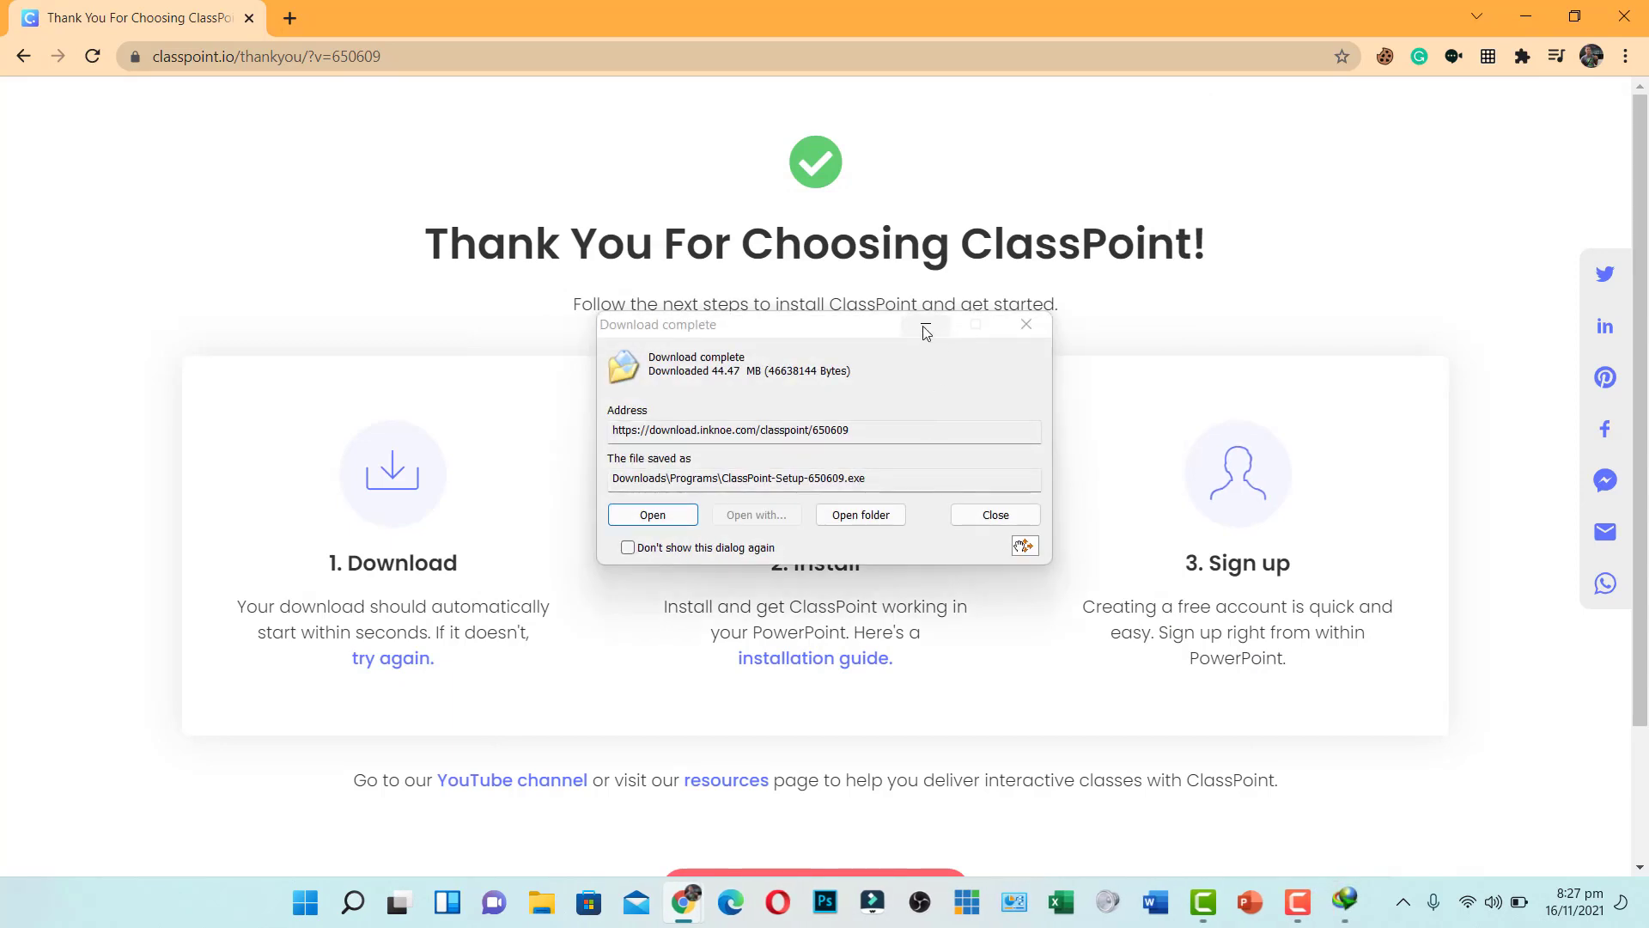
Open the installation guide in a new tab, then run the downloaded ClassPoint setup from IDM
left_click_drag(920, 327, 385, 350)
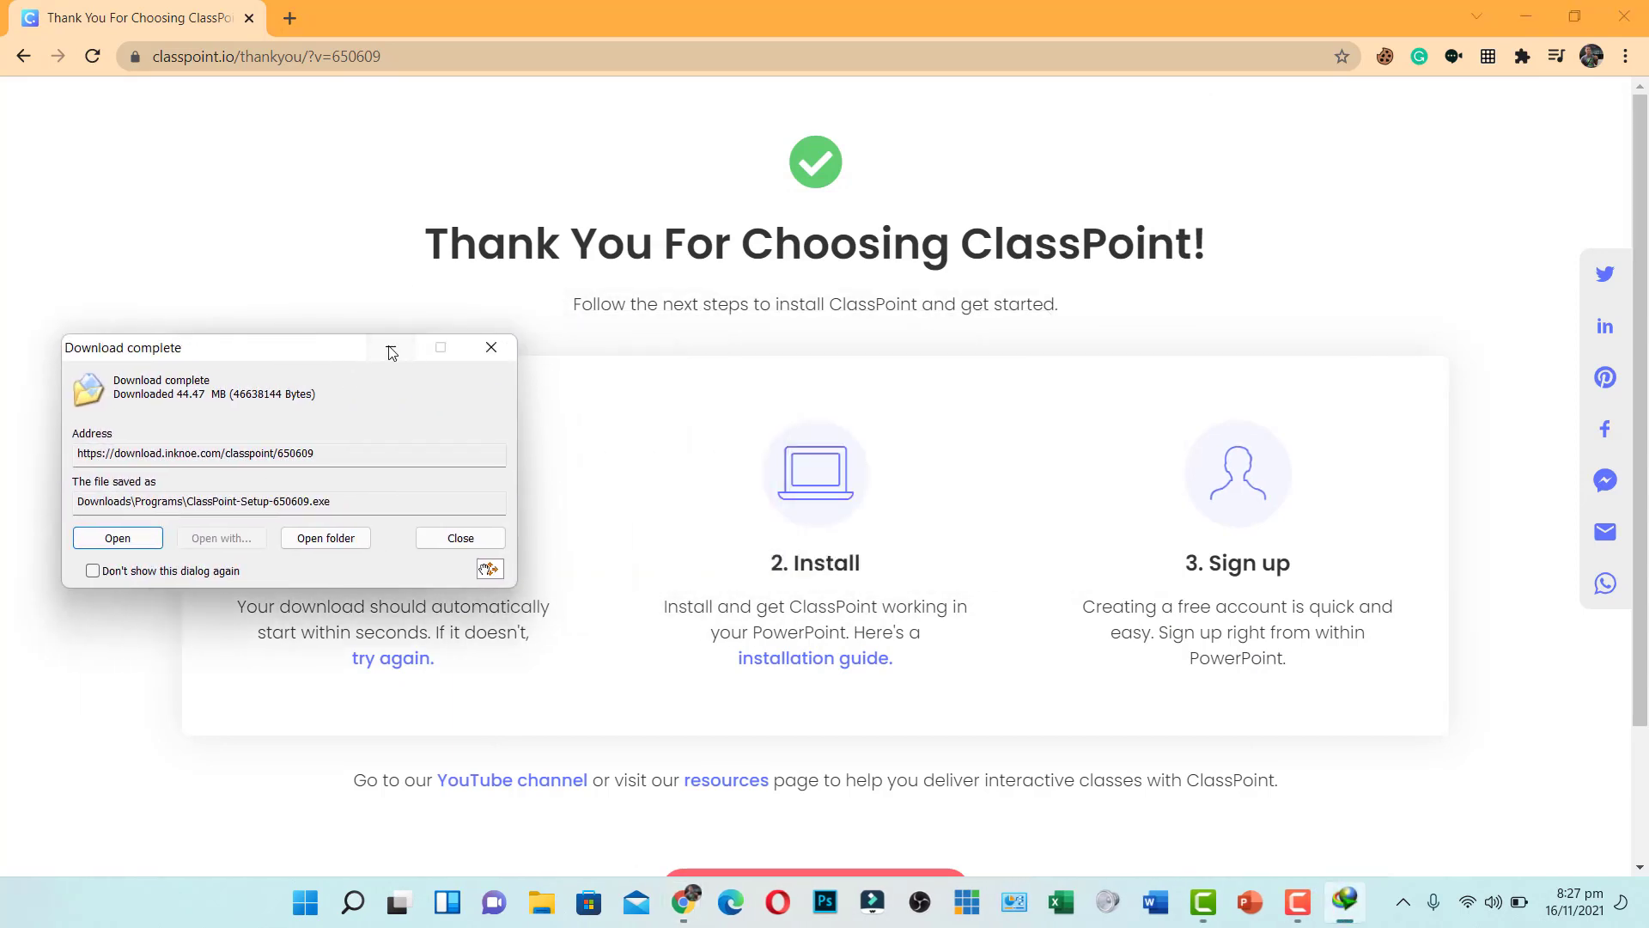
left_click(391, 347)
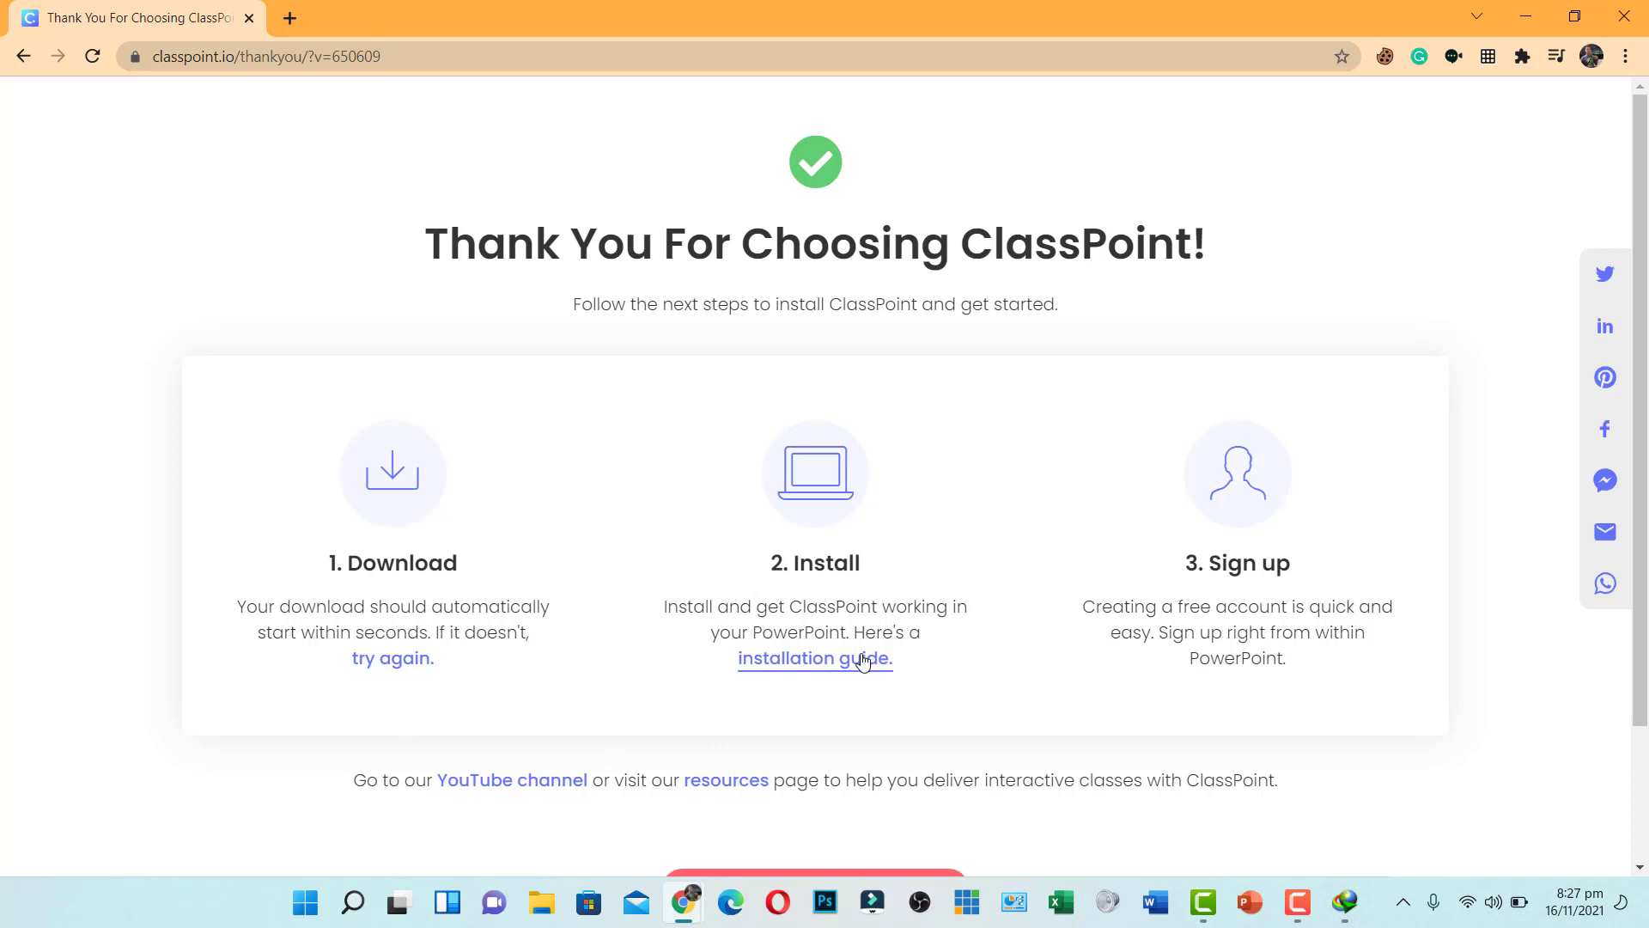
right_click(819, 661)
left_click(884, 393)
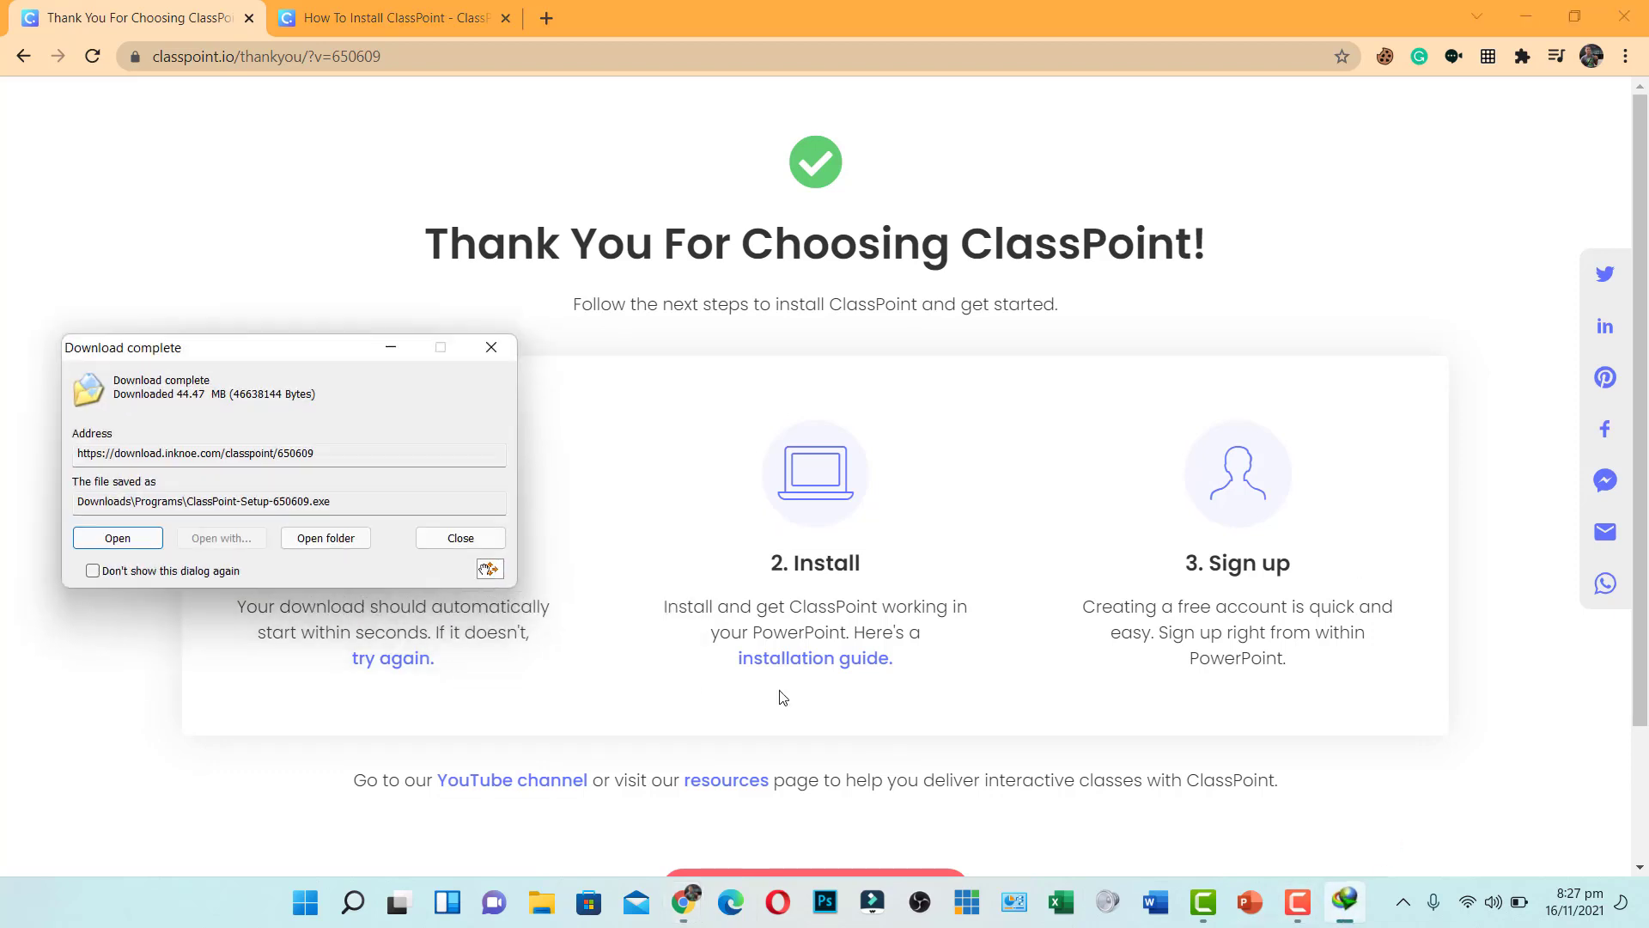
left_click(118, 538)
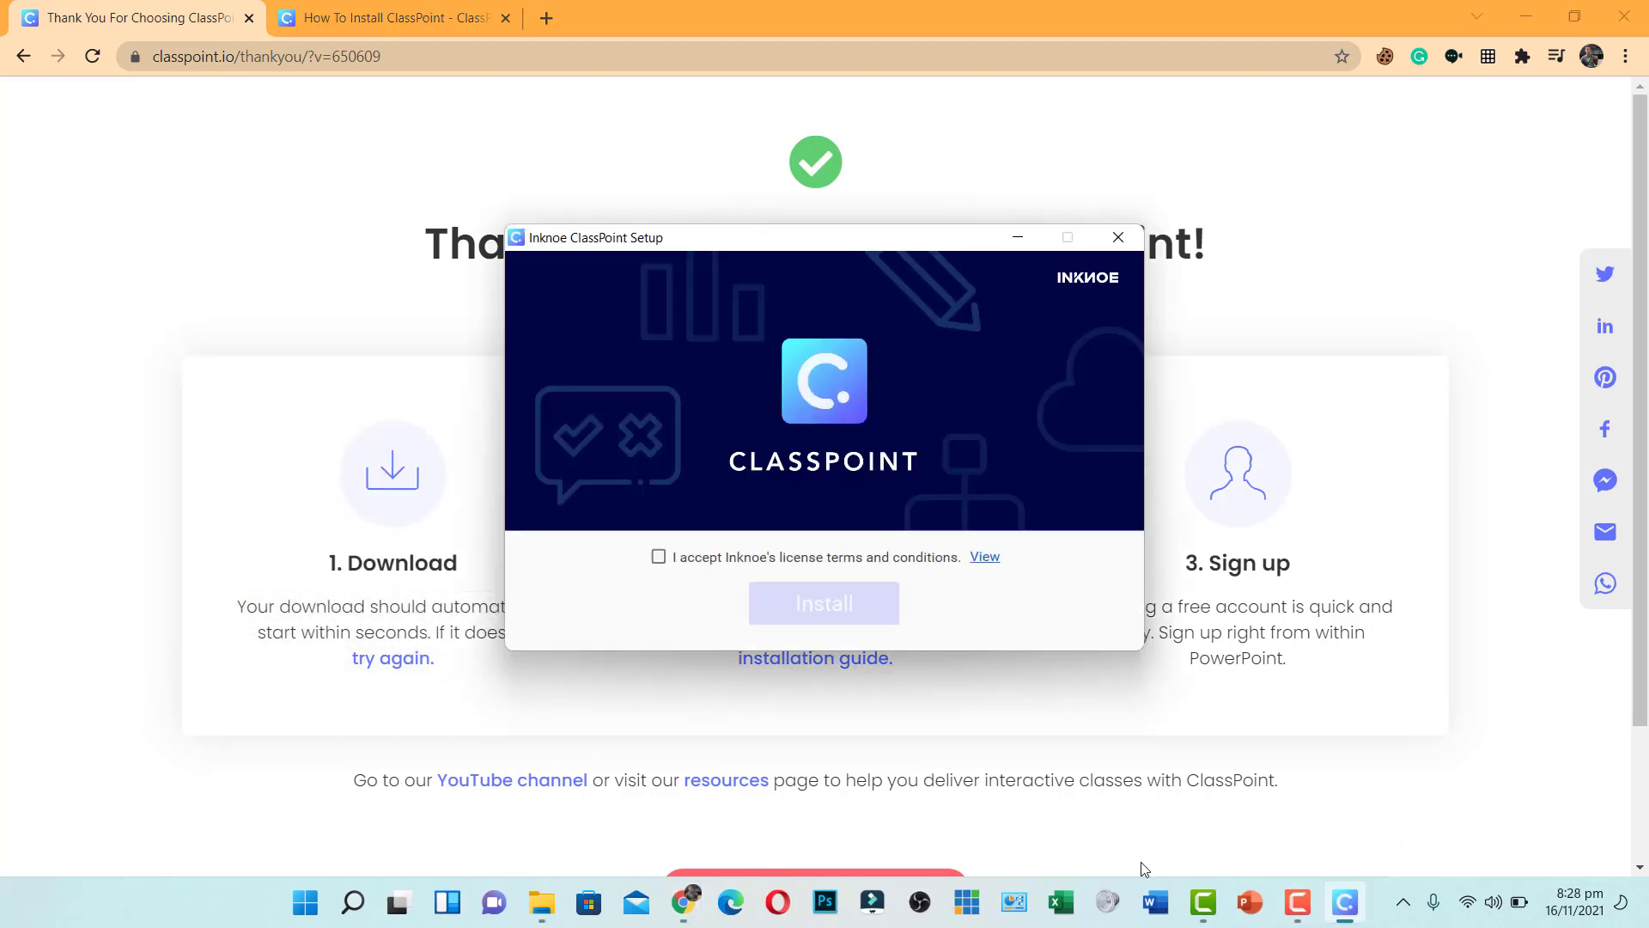
Accept Inknoe's license terms and install ClassPoint's prerequisites until the Setup Wizard welcome page appears
left_click_drag(863, 241, 823, 240)
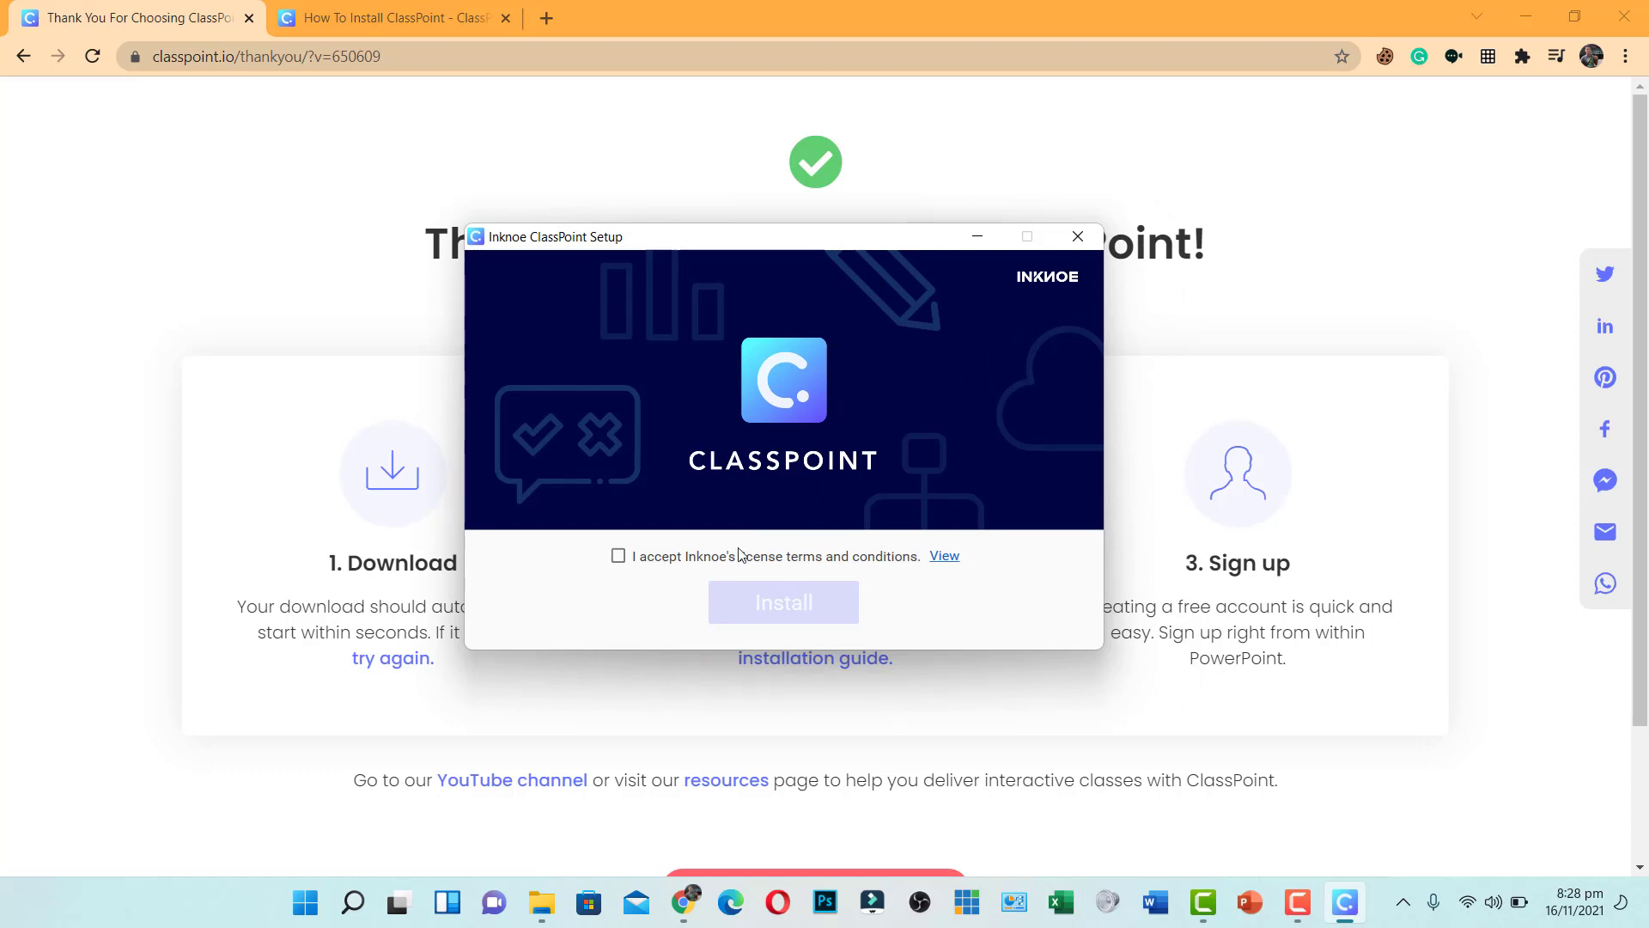
left_click(618, 557)
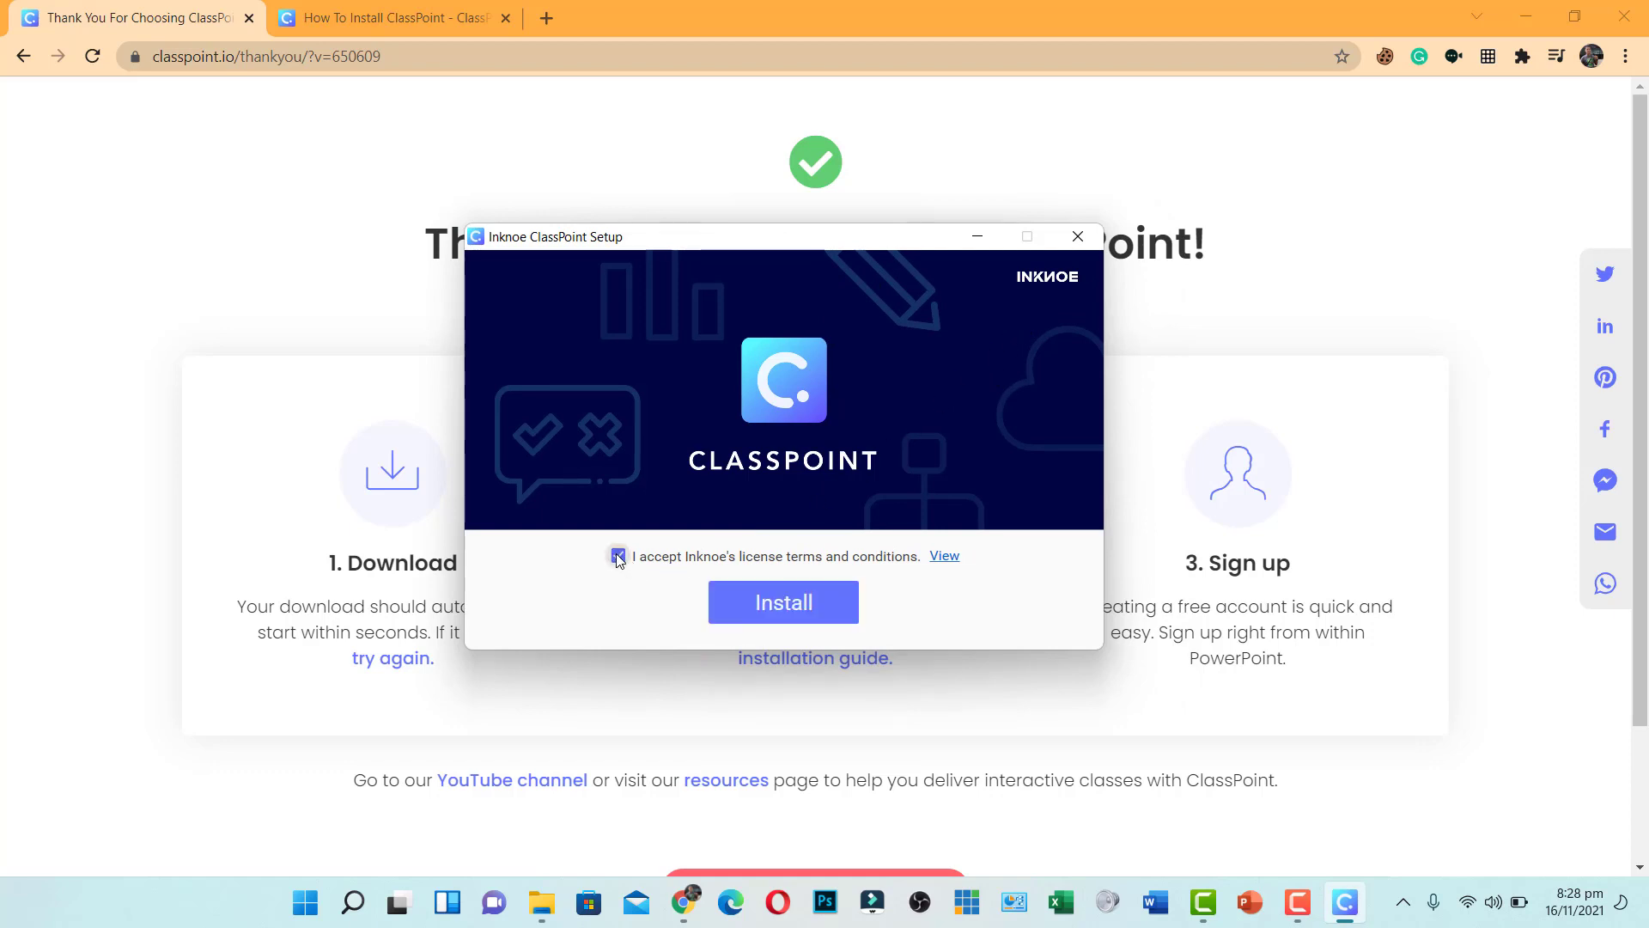
left_click(781, 605)
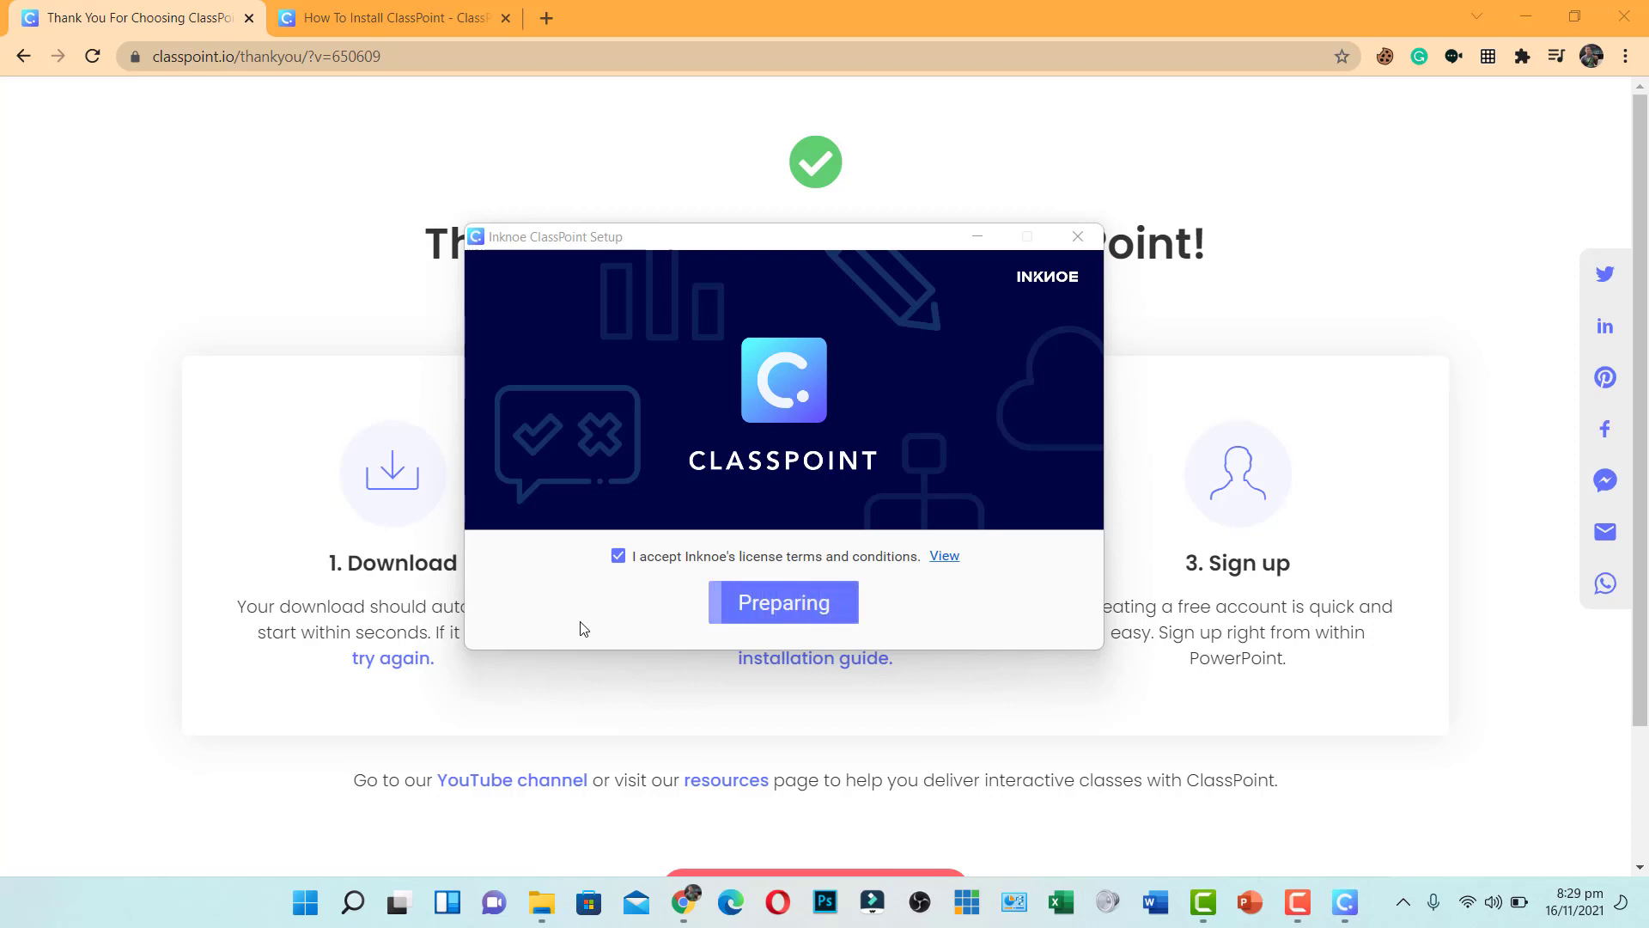
left_click(826, 608)
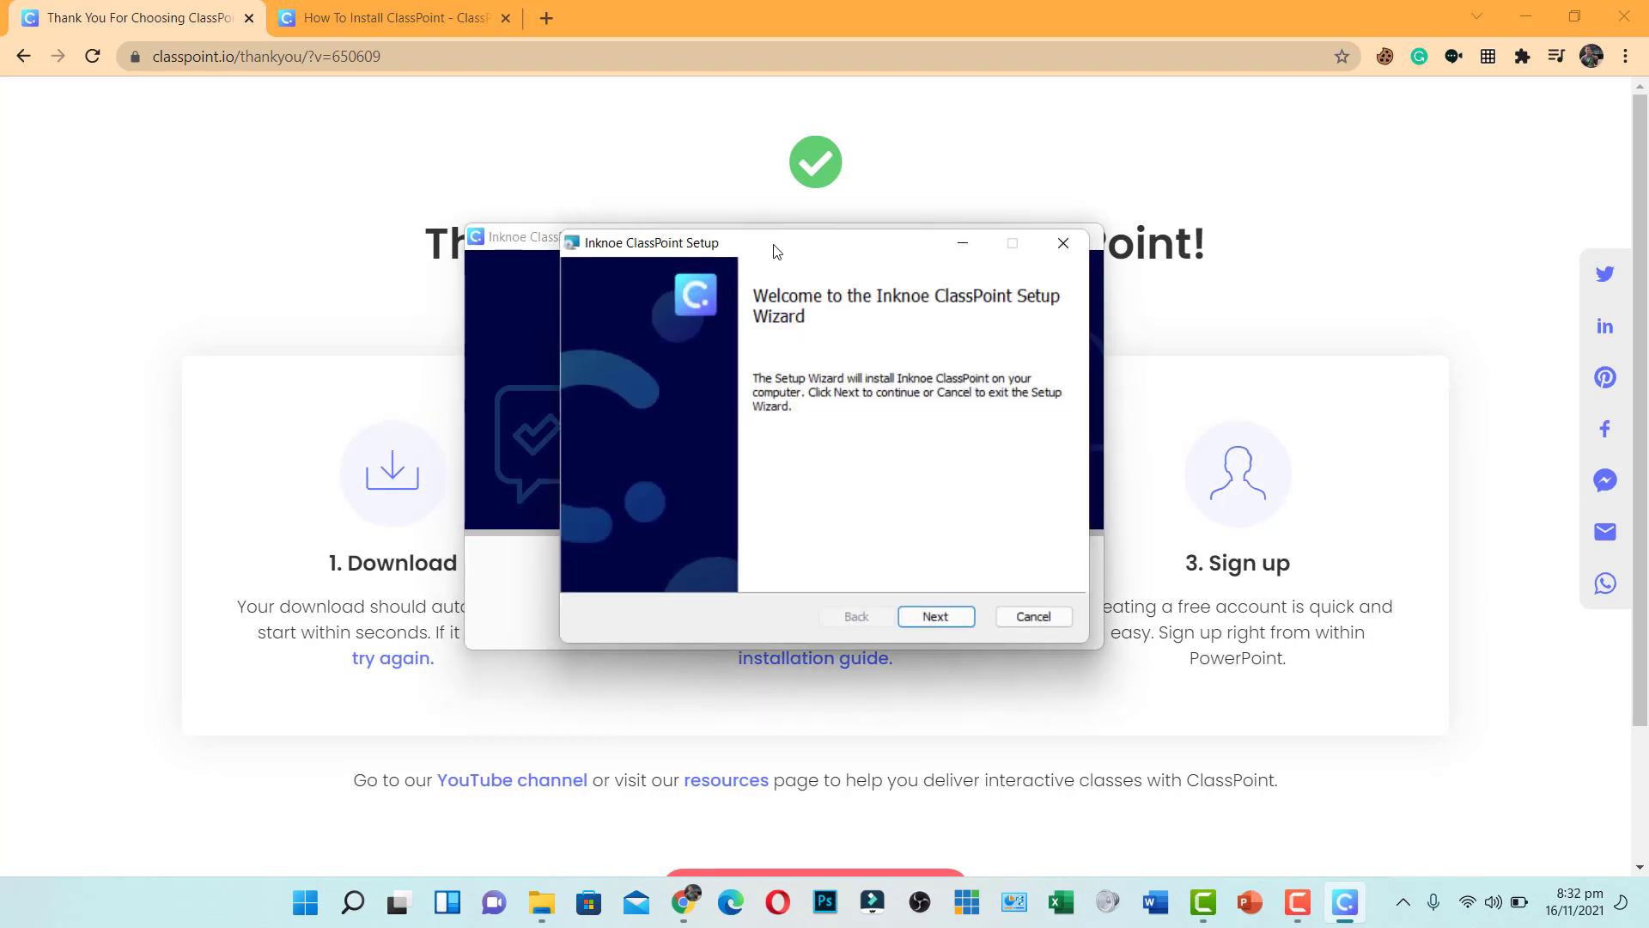
Run the Inknoe ClassPoint Setup Wizard through Next and Finish to complete installation
left_click_drag(768, 246, 739, 235)
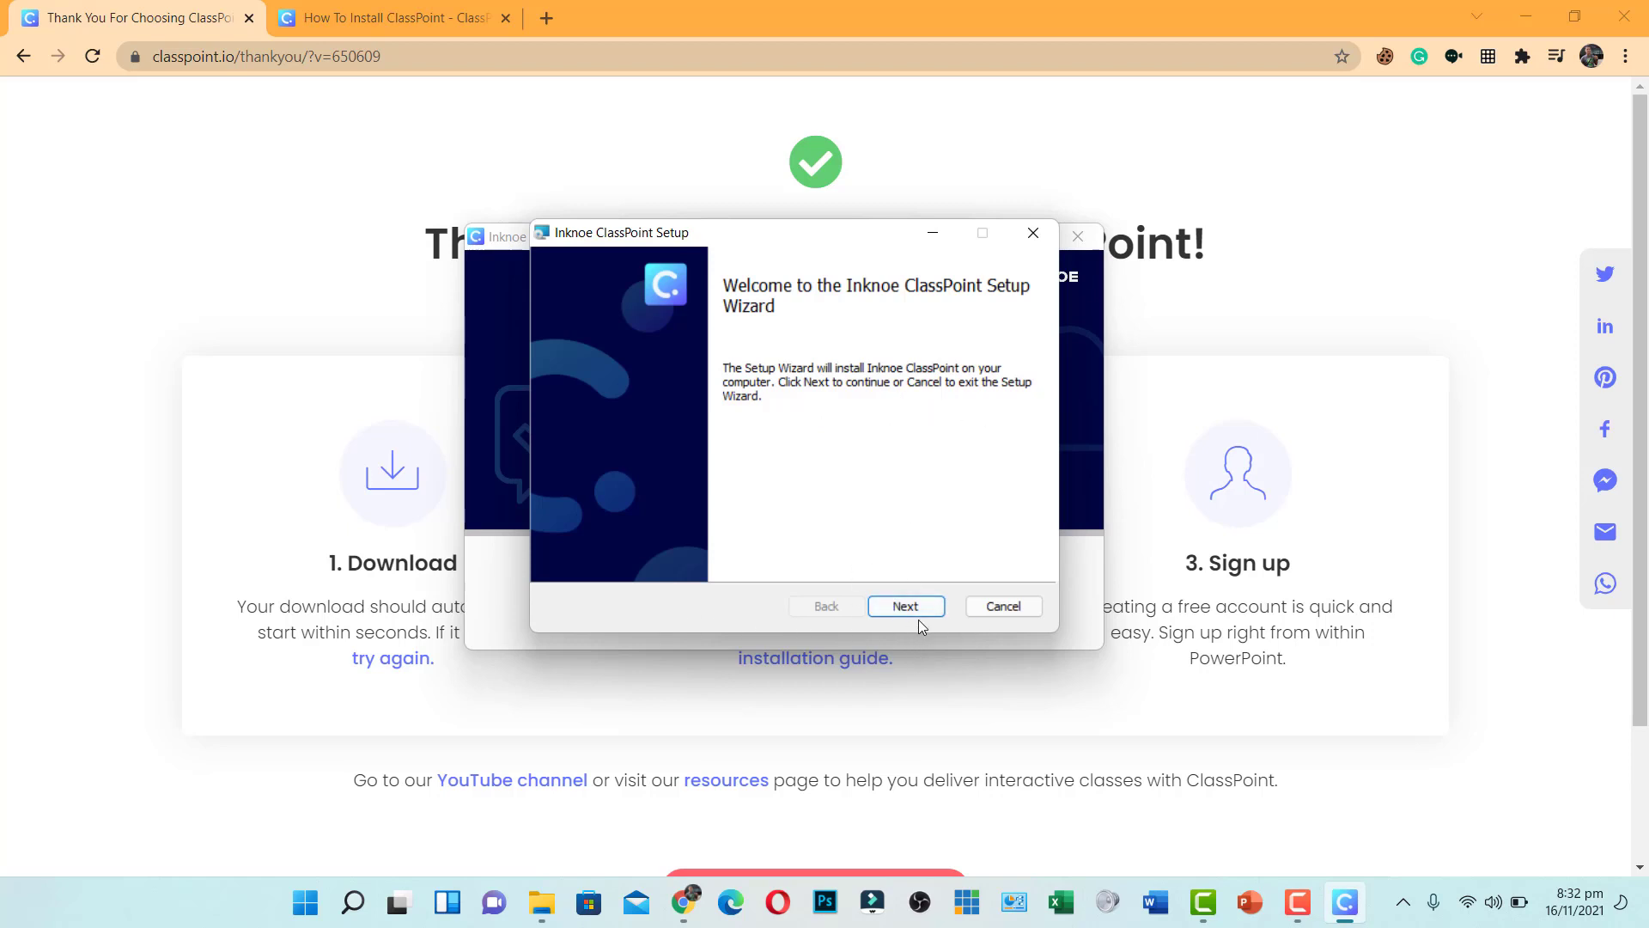
left_click(887, 611)
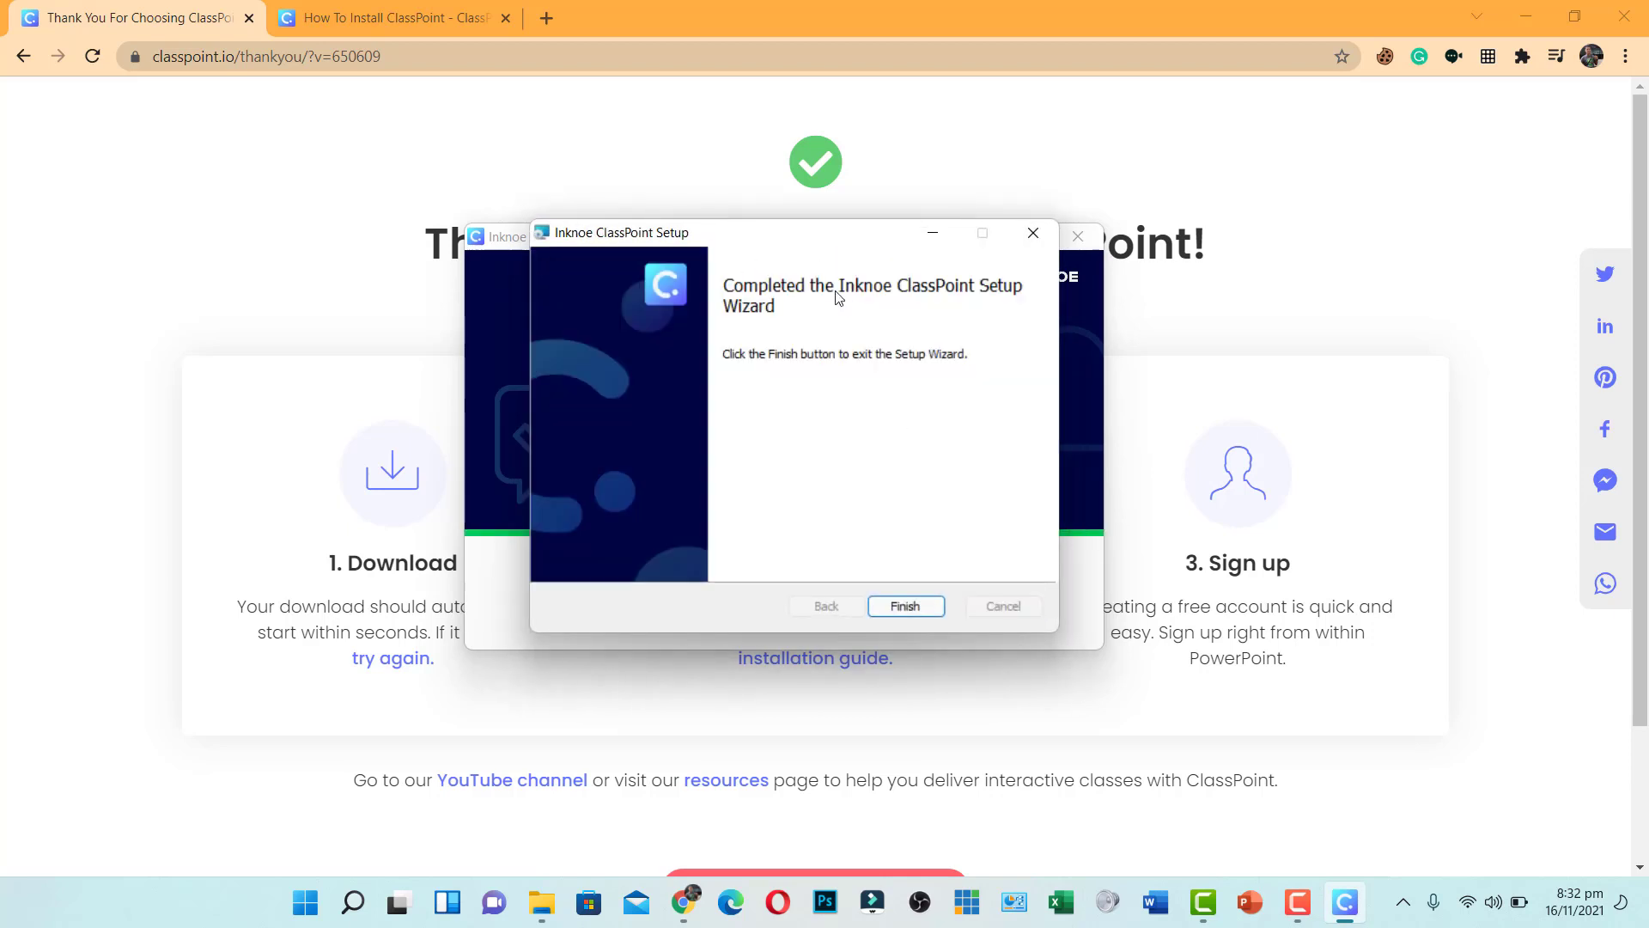
left_click(890, 608)
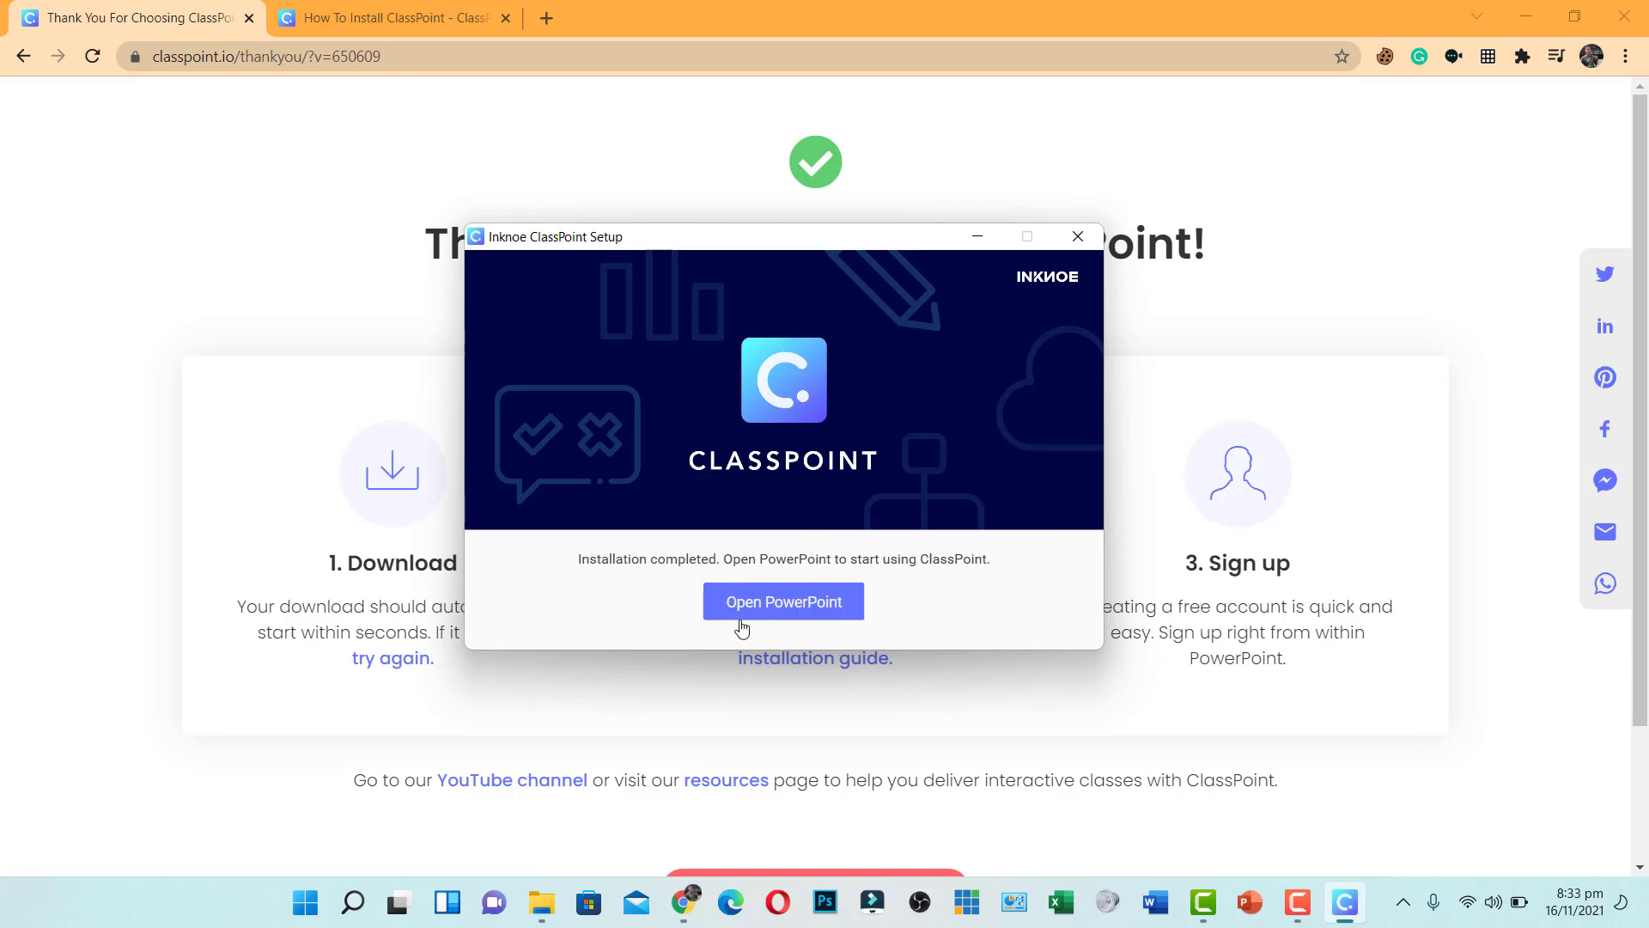
Launch PowerPoint from the ClassPoint installer's Open PowerPoint button
left_click(792, 609)
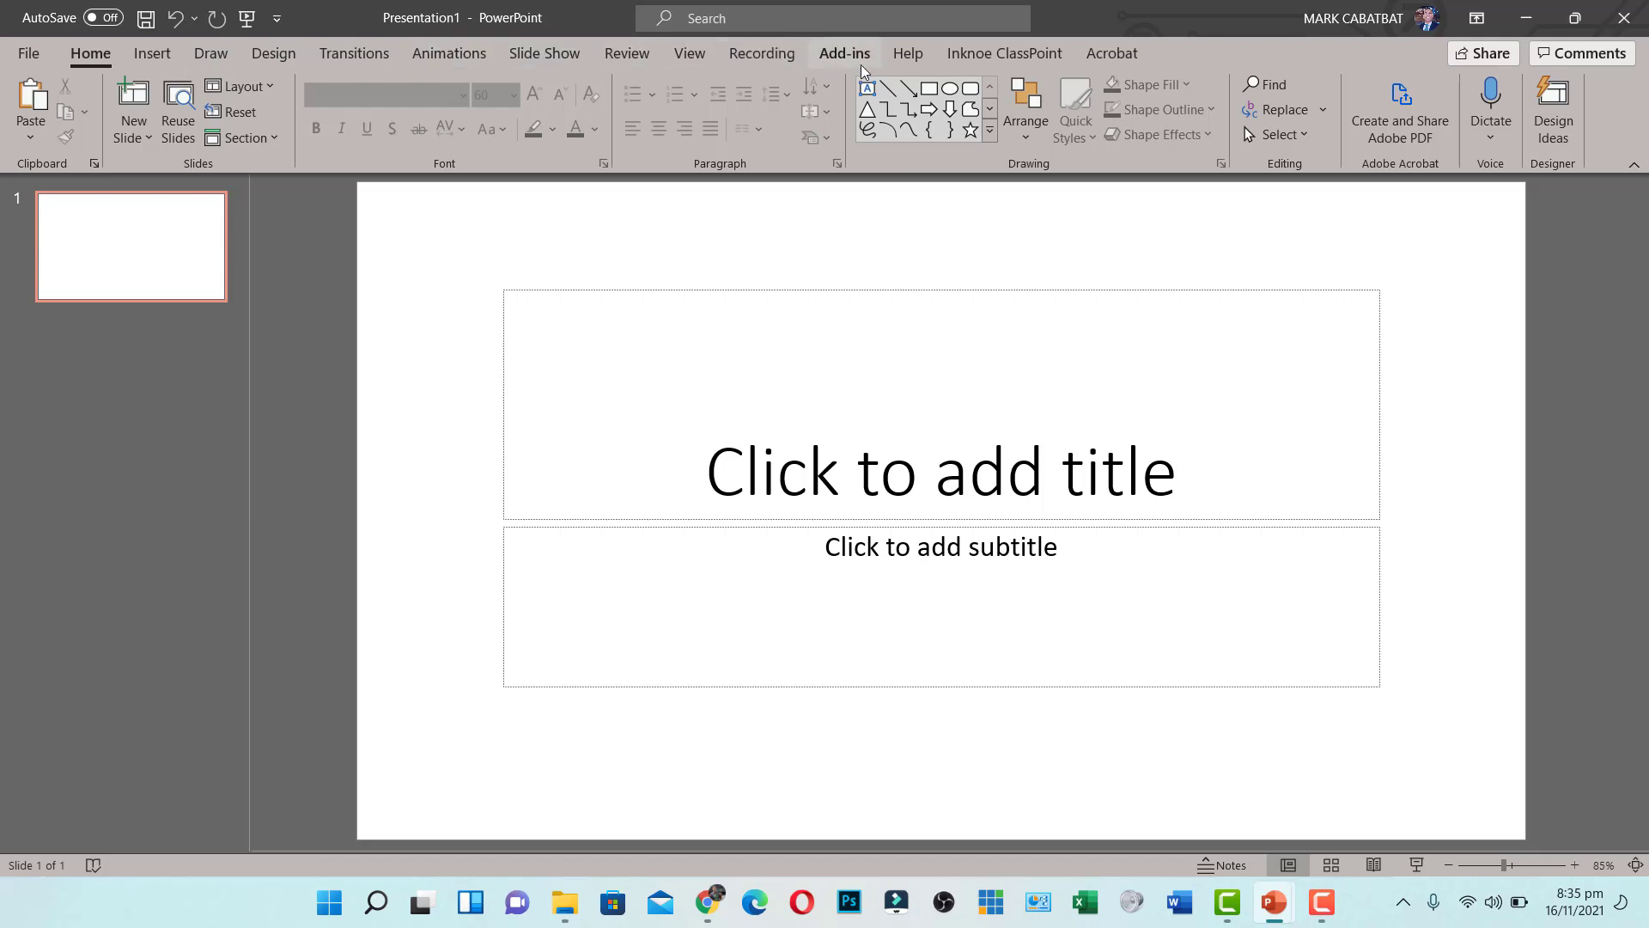
Open the Sign Up form from the Inknoe ClassPoint tab
left_click(1022, 55)
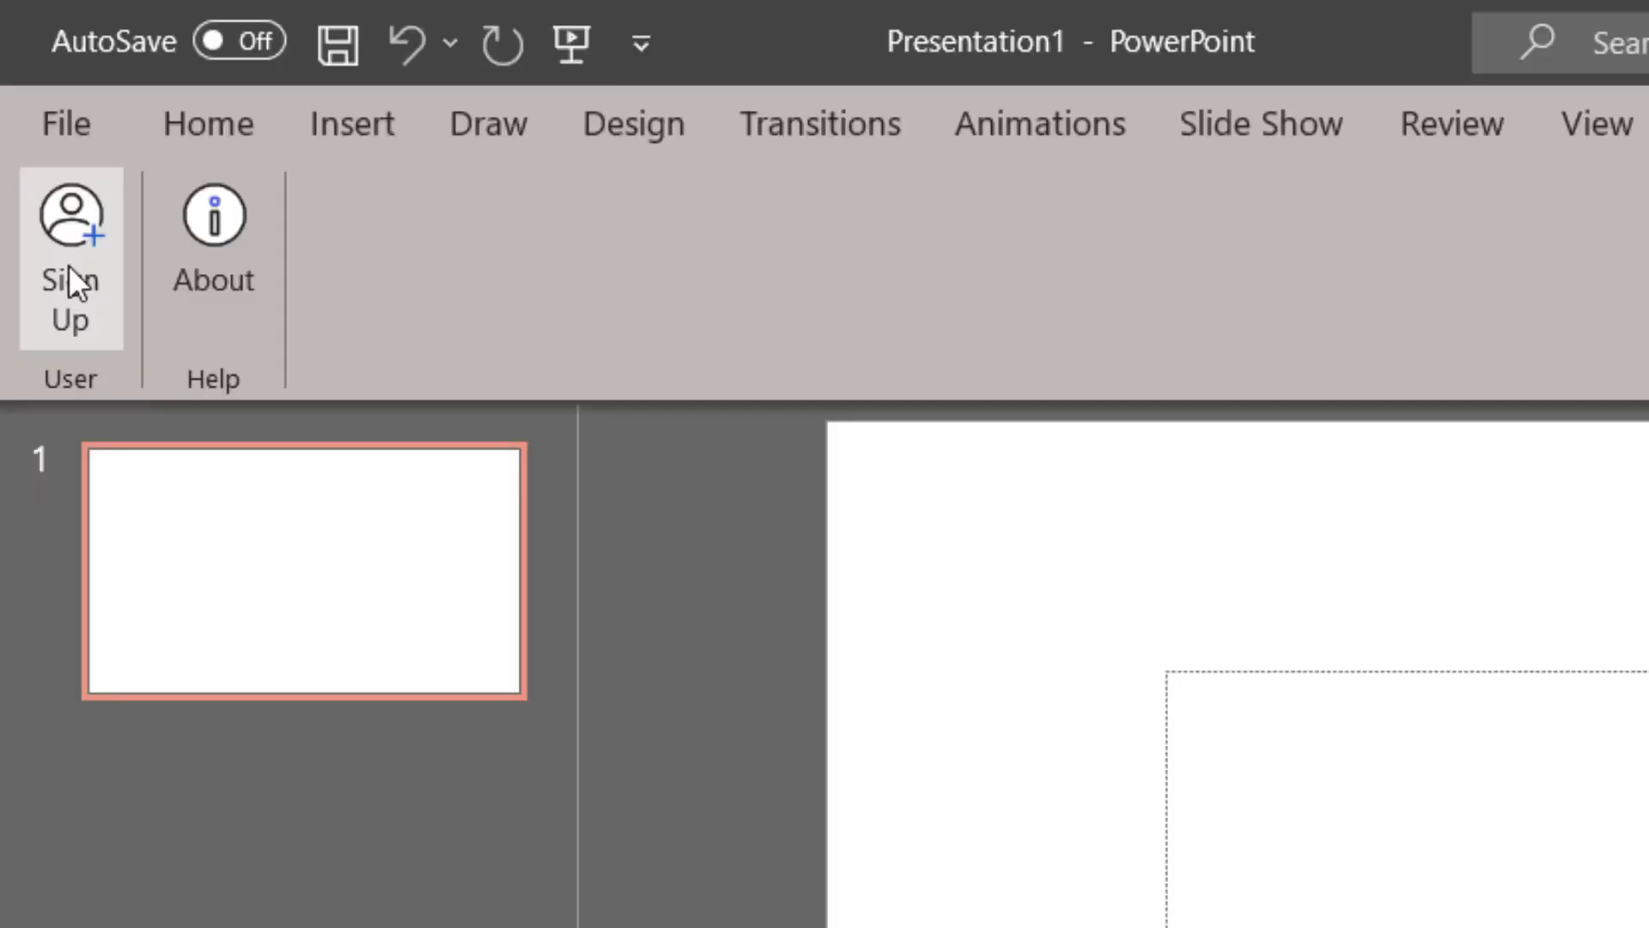
left_click(69, 266)
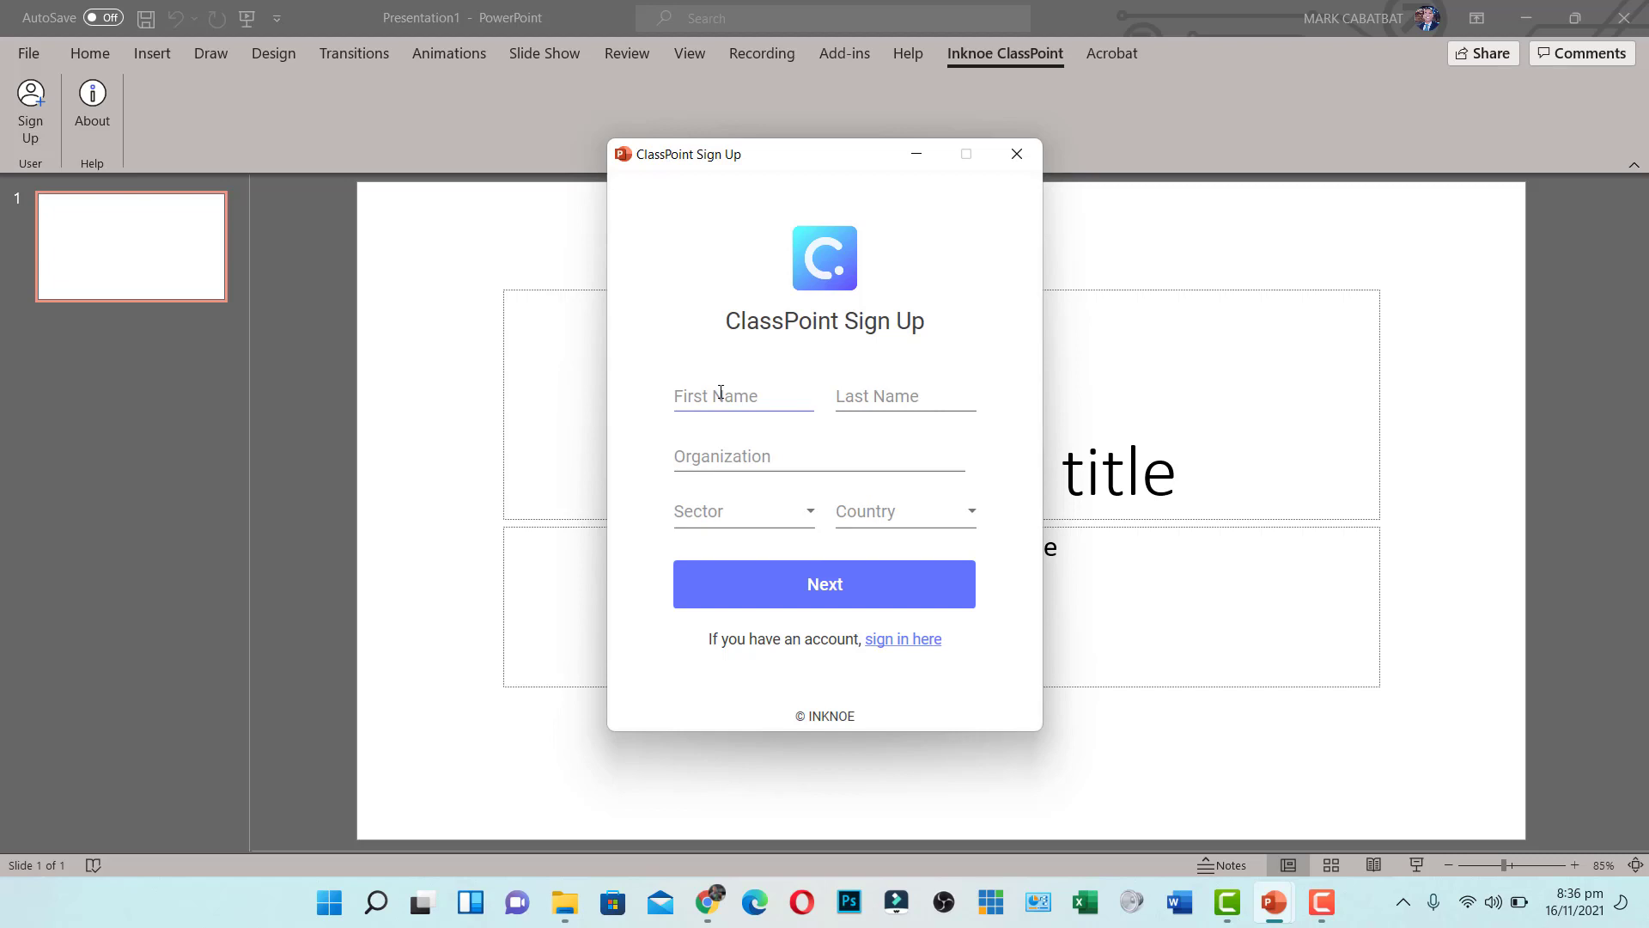
Fill the first sign-up page with your name, organization DepEd, sector K-12 and country Philippines
left_click(721, 392)
type("MARK")
key("Tab")
type("DepEd")
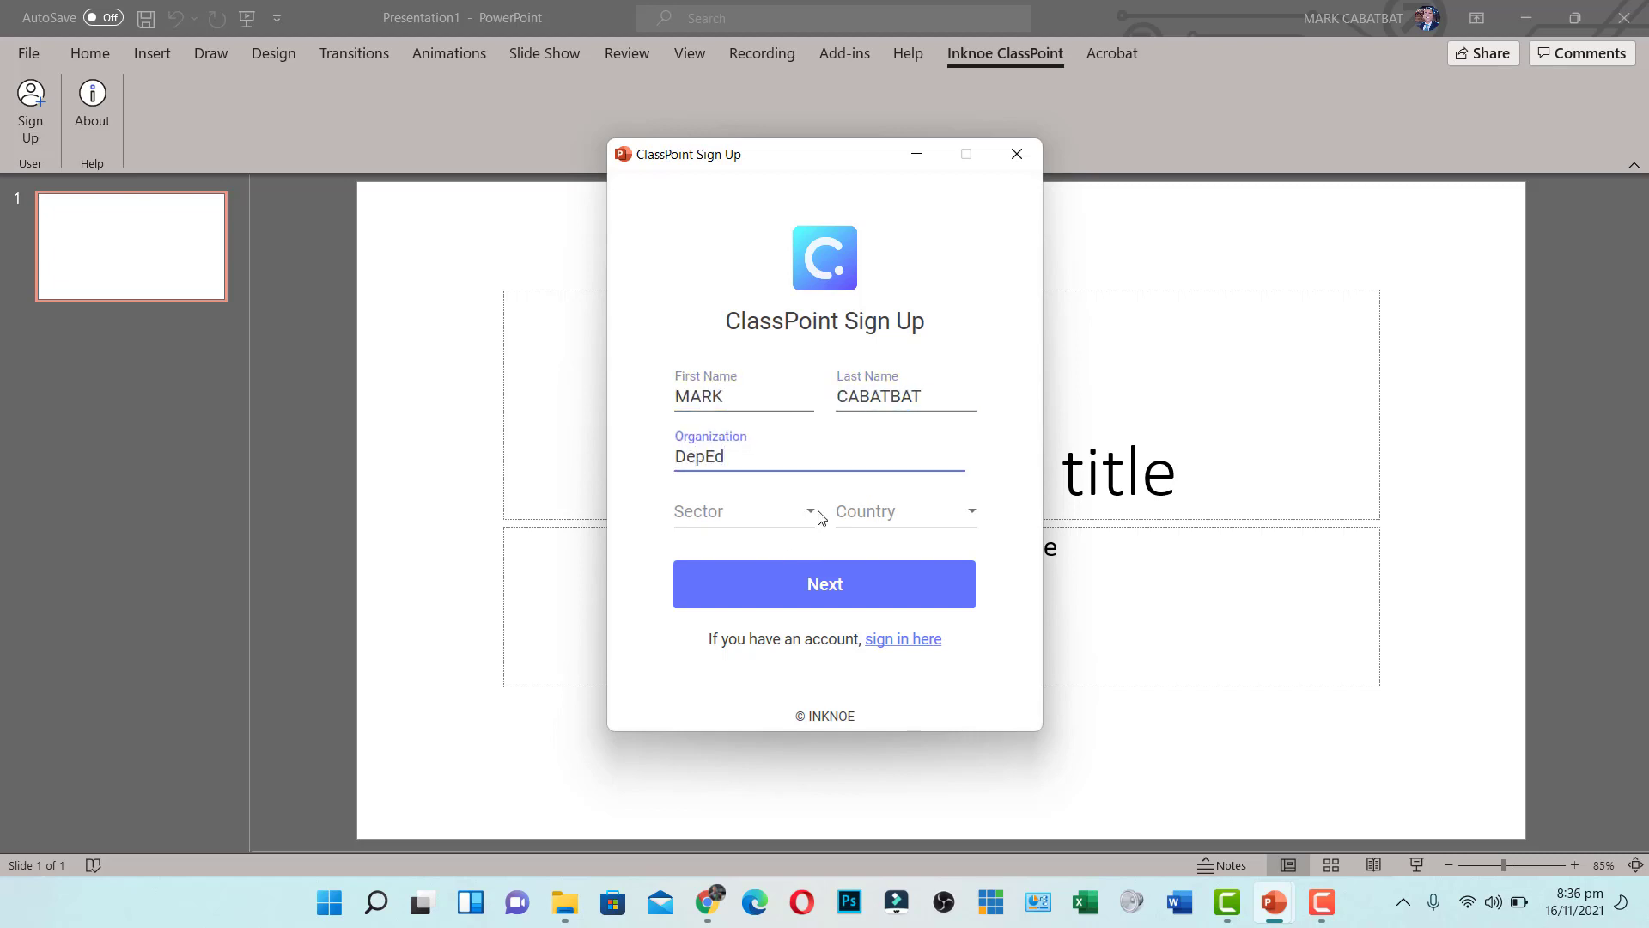
left_click(810, 512)
left_click(692, 549)
left_click(945, 511)
left_click(877, 827)
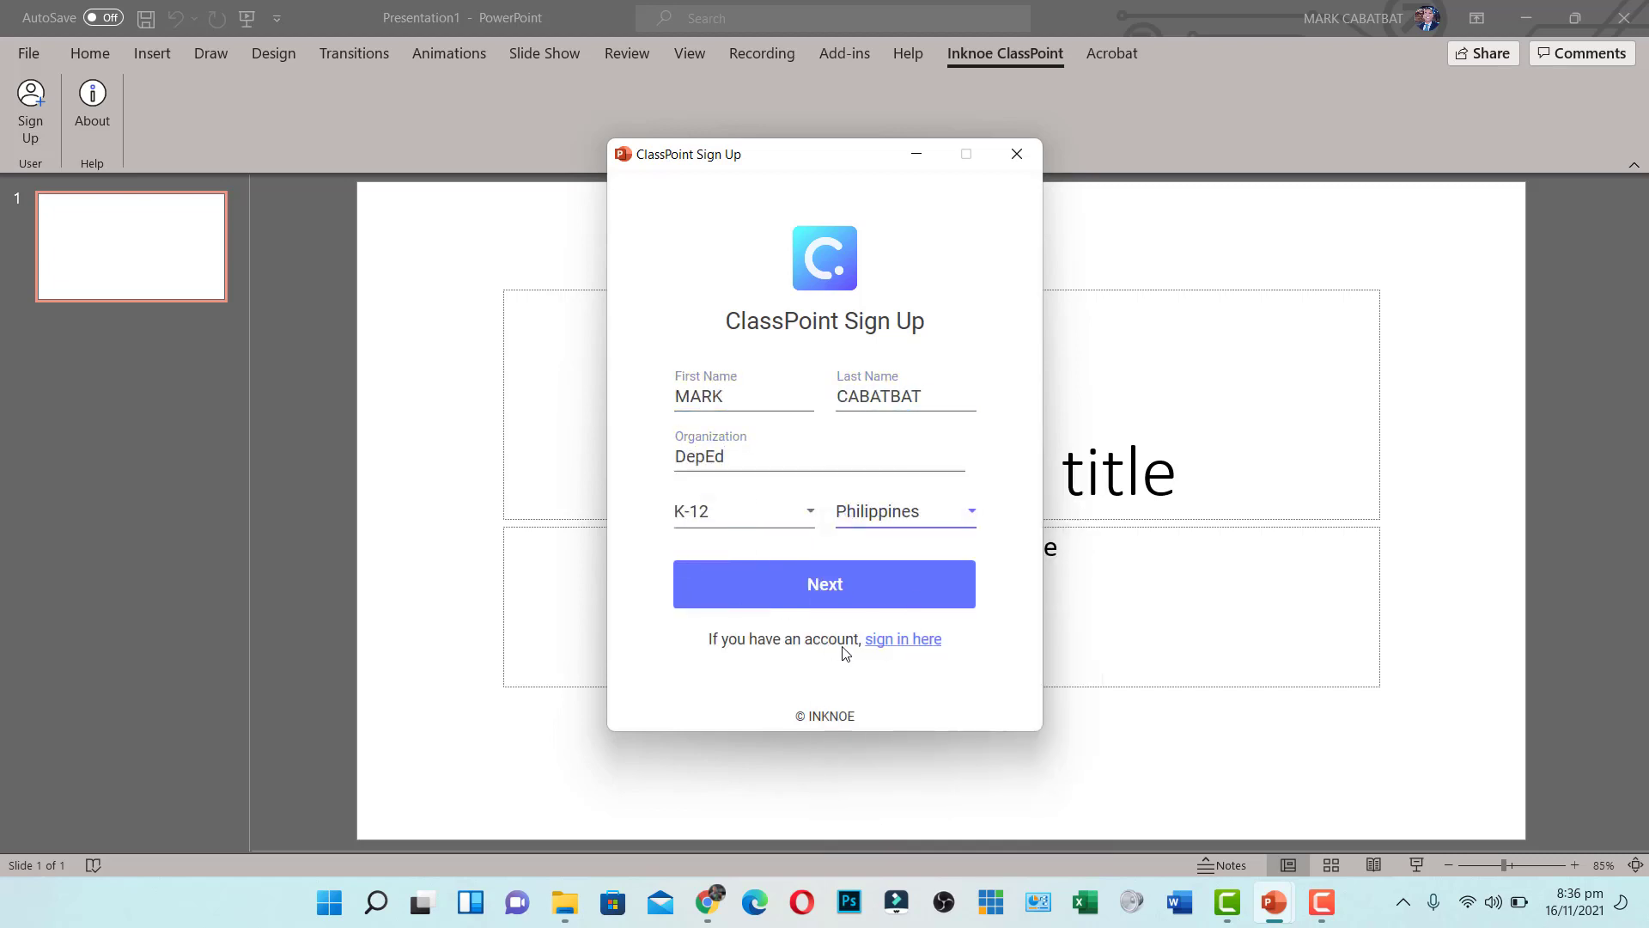
left_click(796, 567)
Enter the work email and account password, then request the verification code
left_click(708, 403)
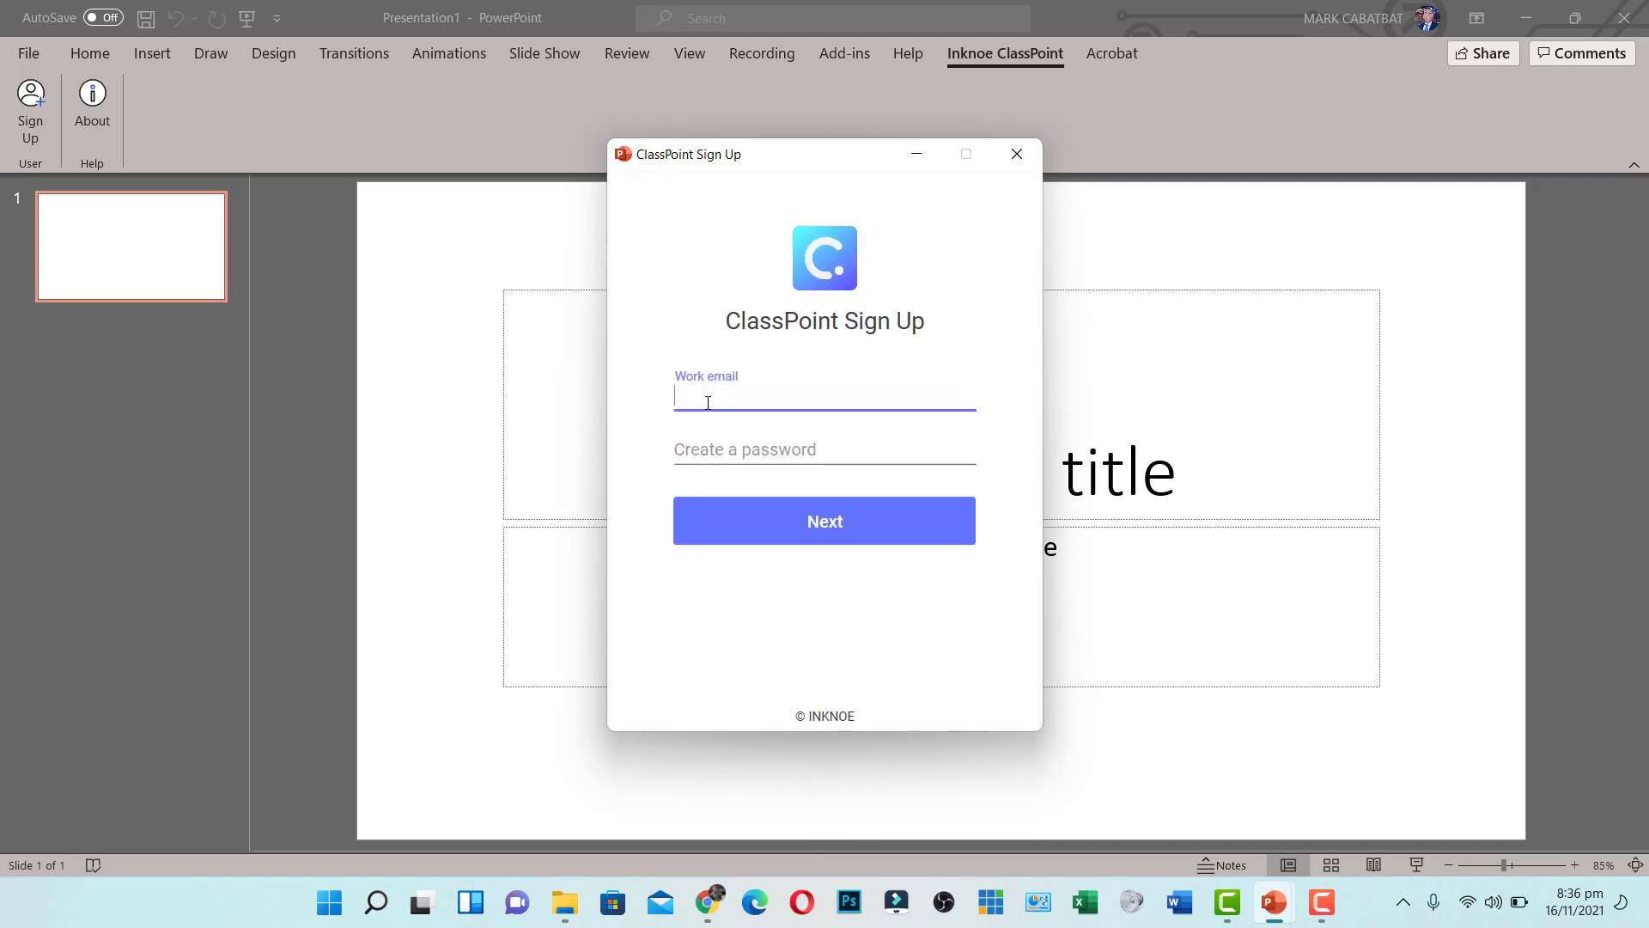
key("Tab")
type("*****")
left_click(896, 521)
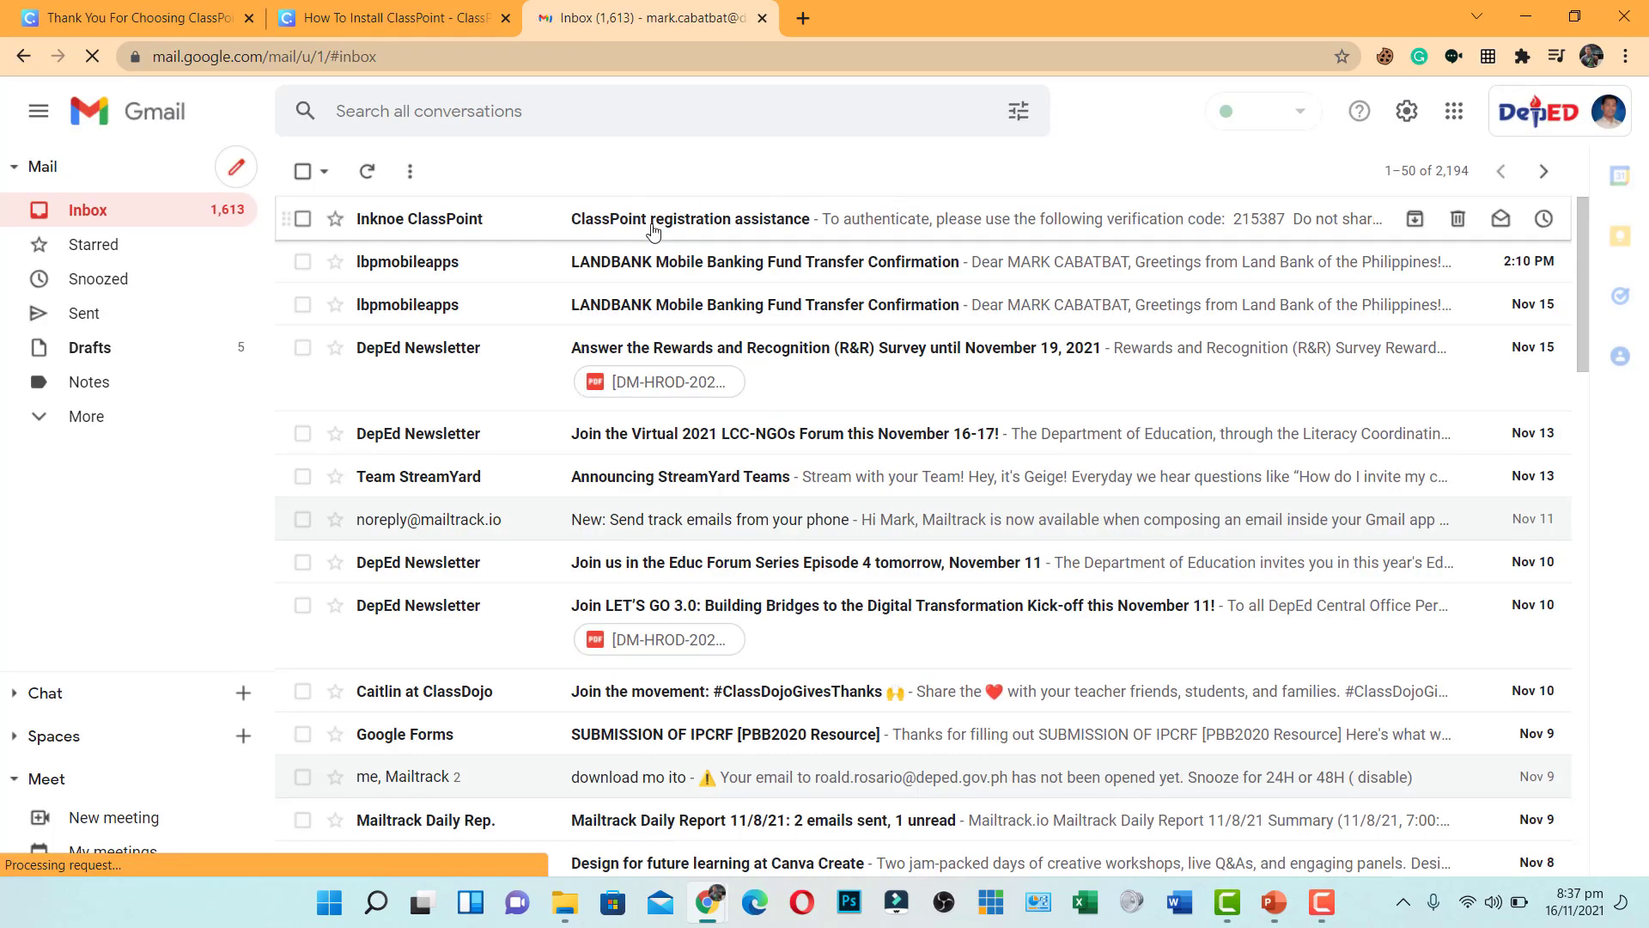
Copy the verification code from ClassPoint's registration email in Gmail and return to PowerPoint
left_click(638, 229)
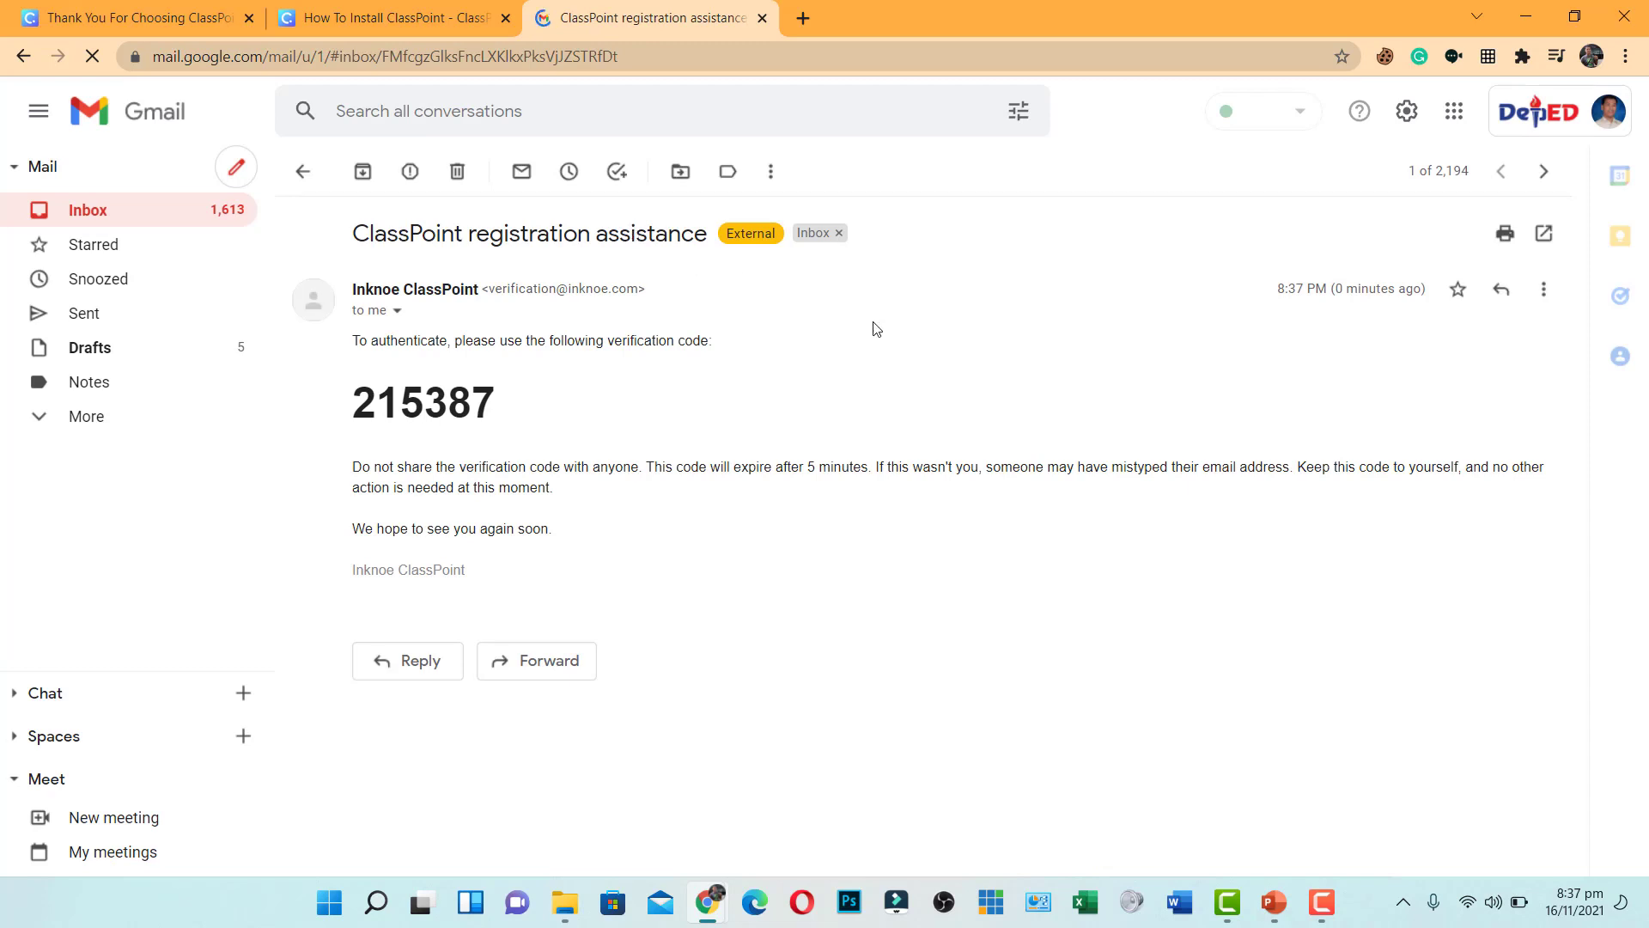
left_click_drag(503, 418, 327, 415)
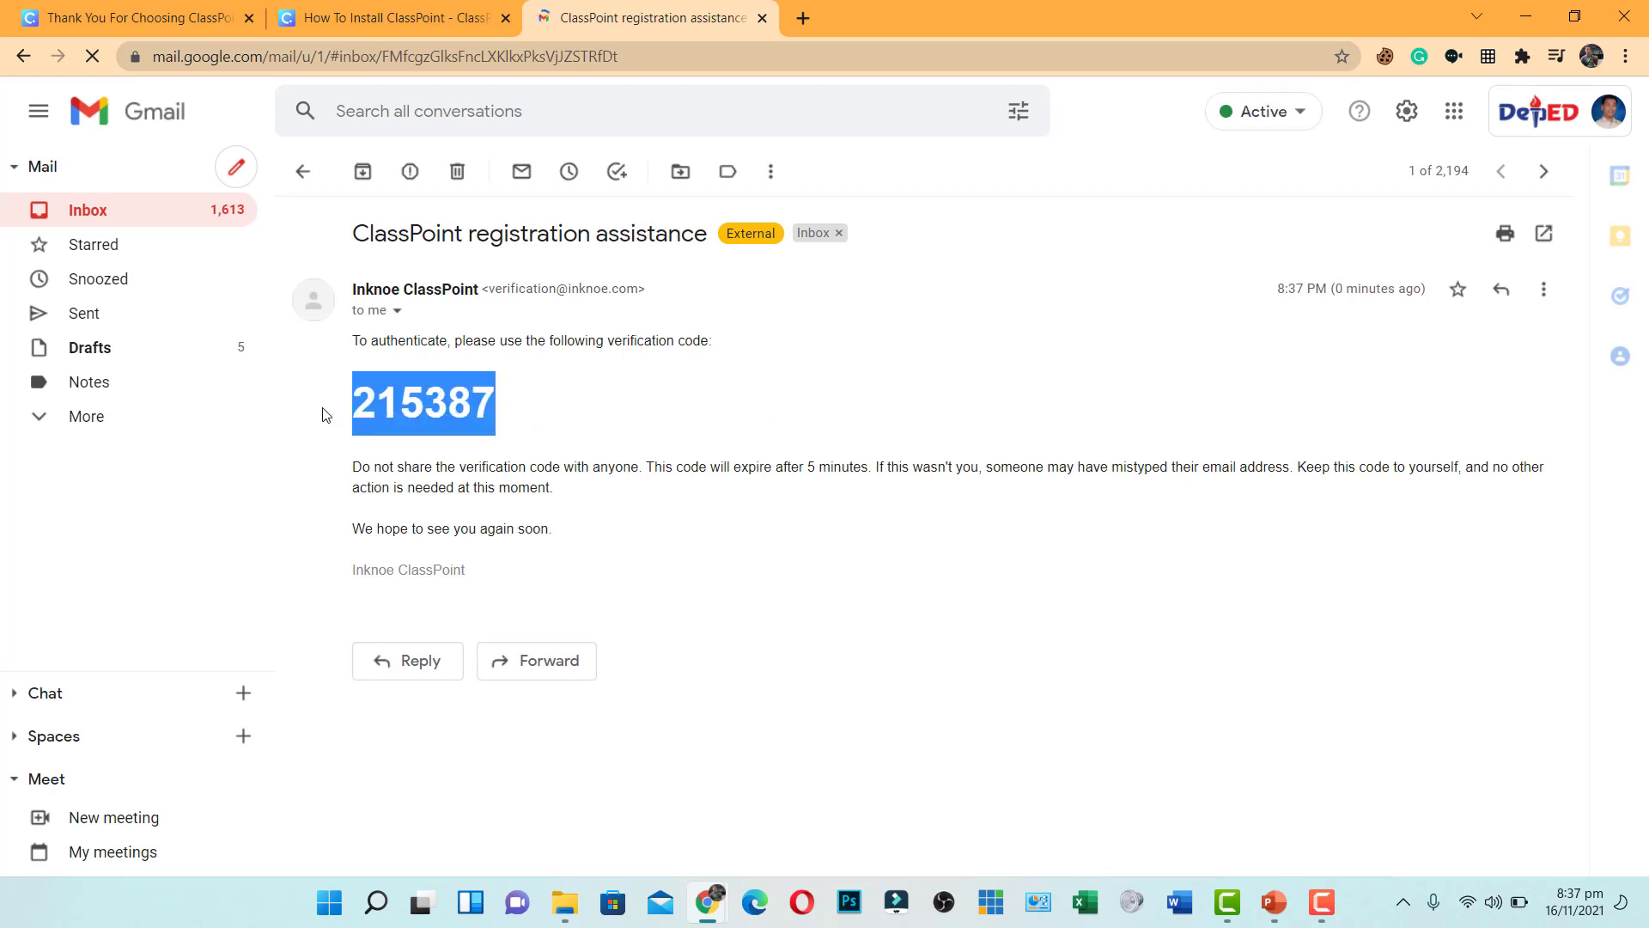
right_click(437, 399)
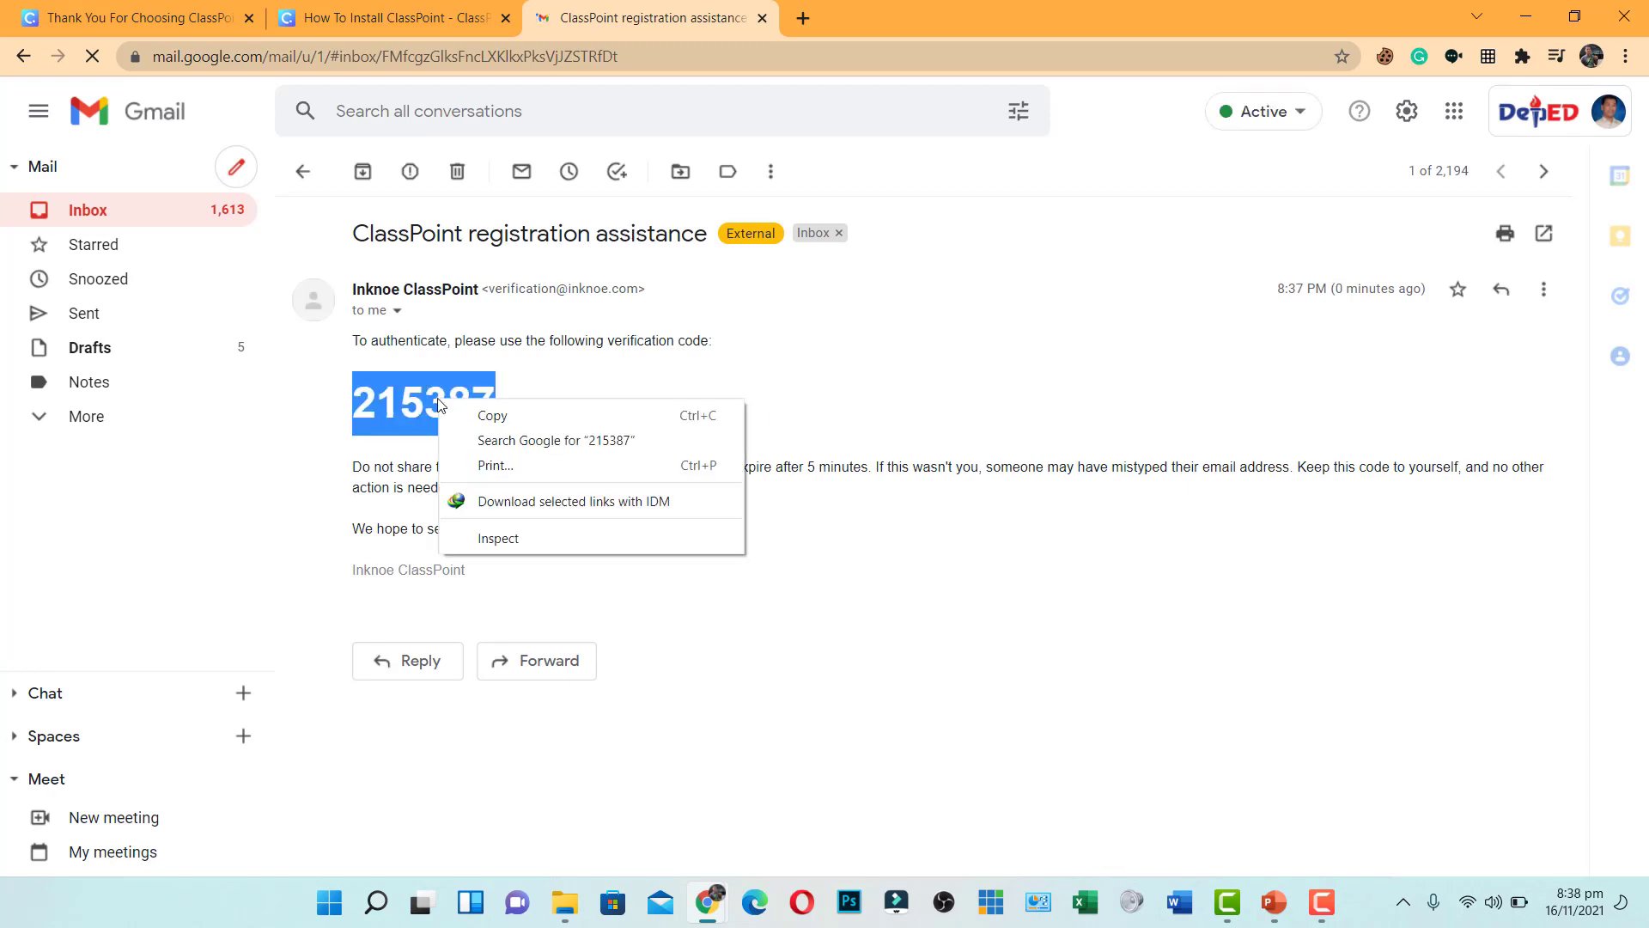
left_click(525, 424)
left_click(1287, 908)
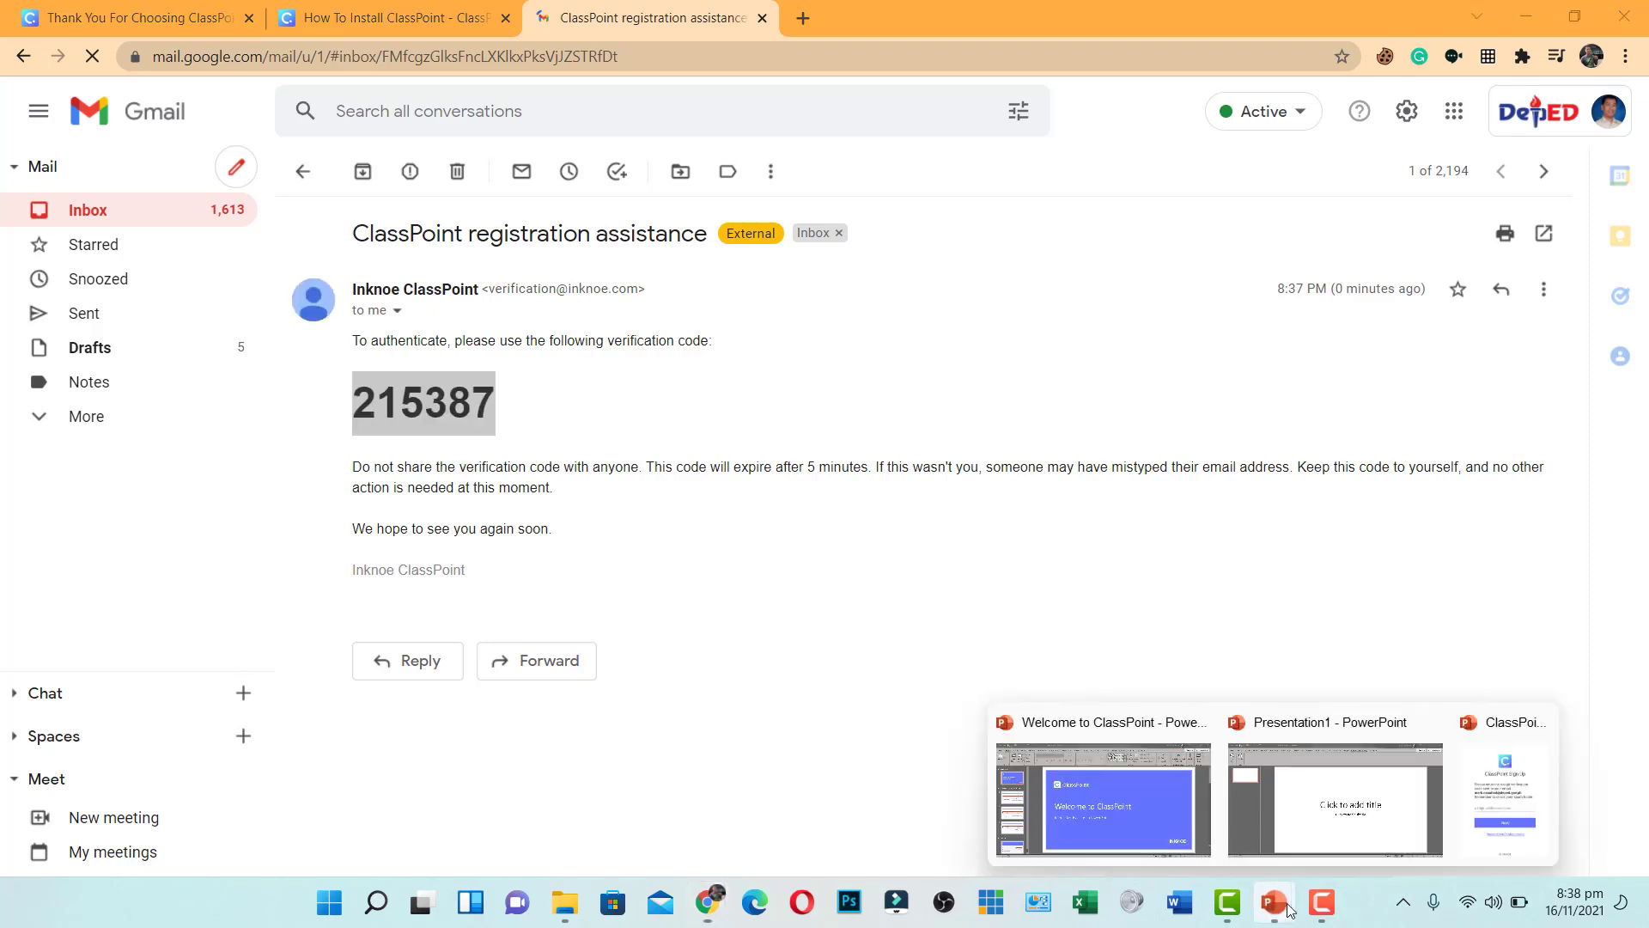
left_click(1335, 799)
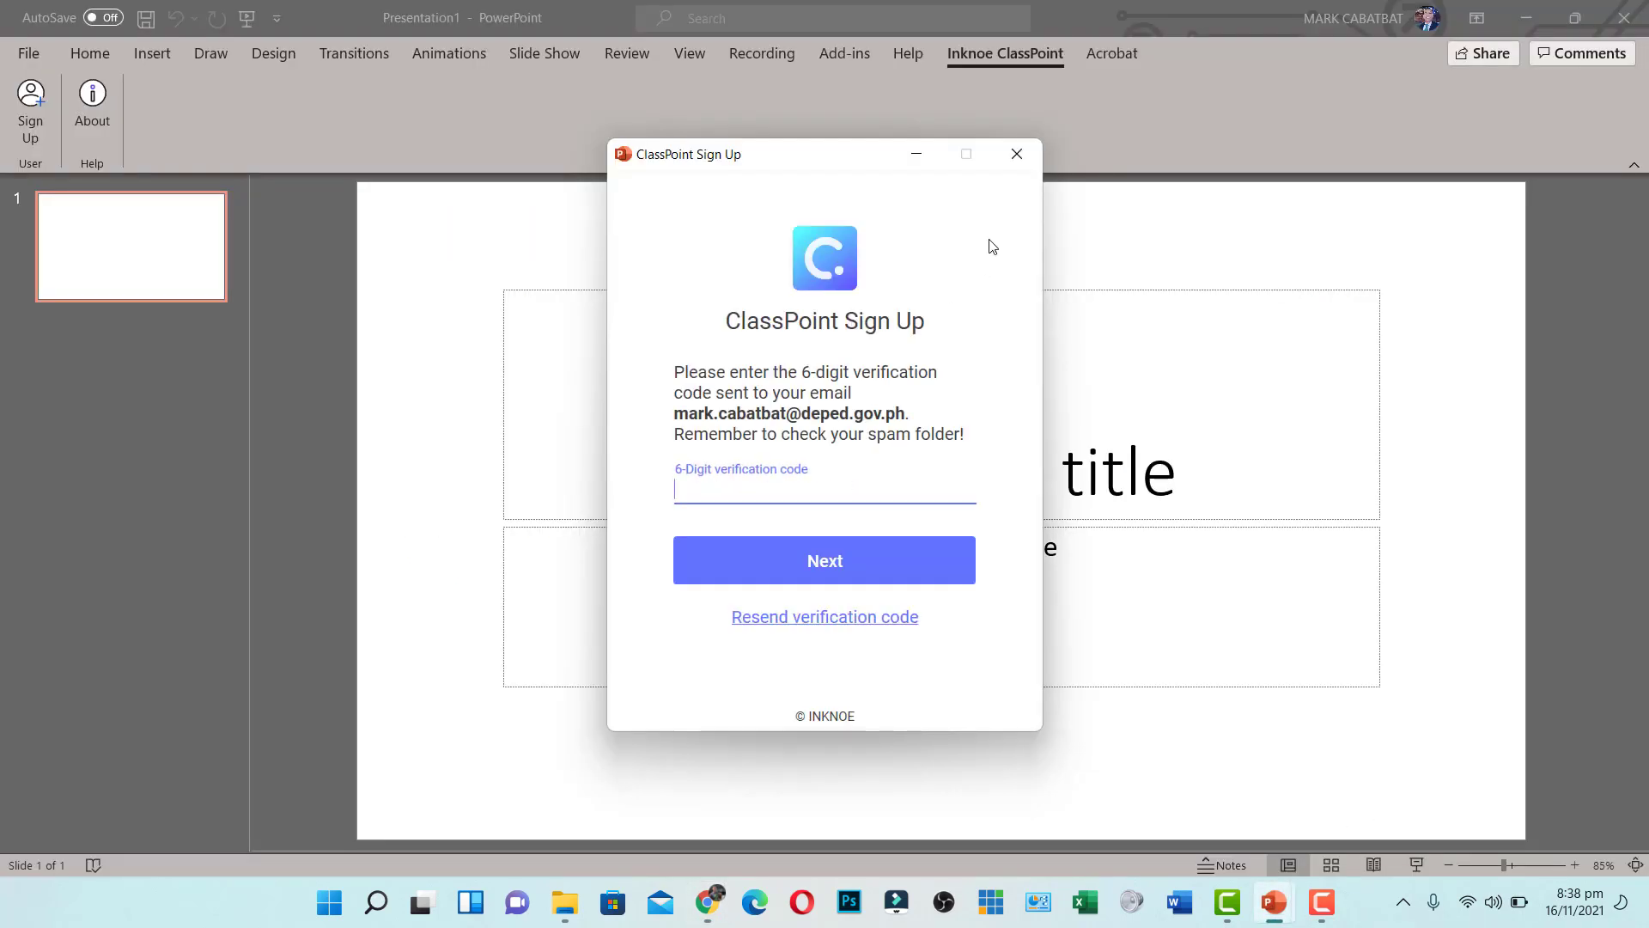
Paste the code into the 6-digit verification field, submit it, and dismiss the Welcome to ClassPoint message
key("ctrl+v")
left_click(761, 572)
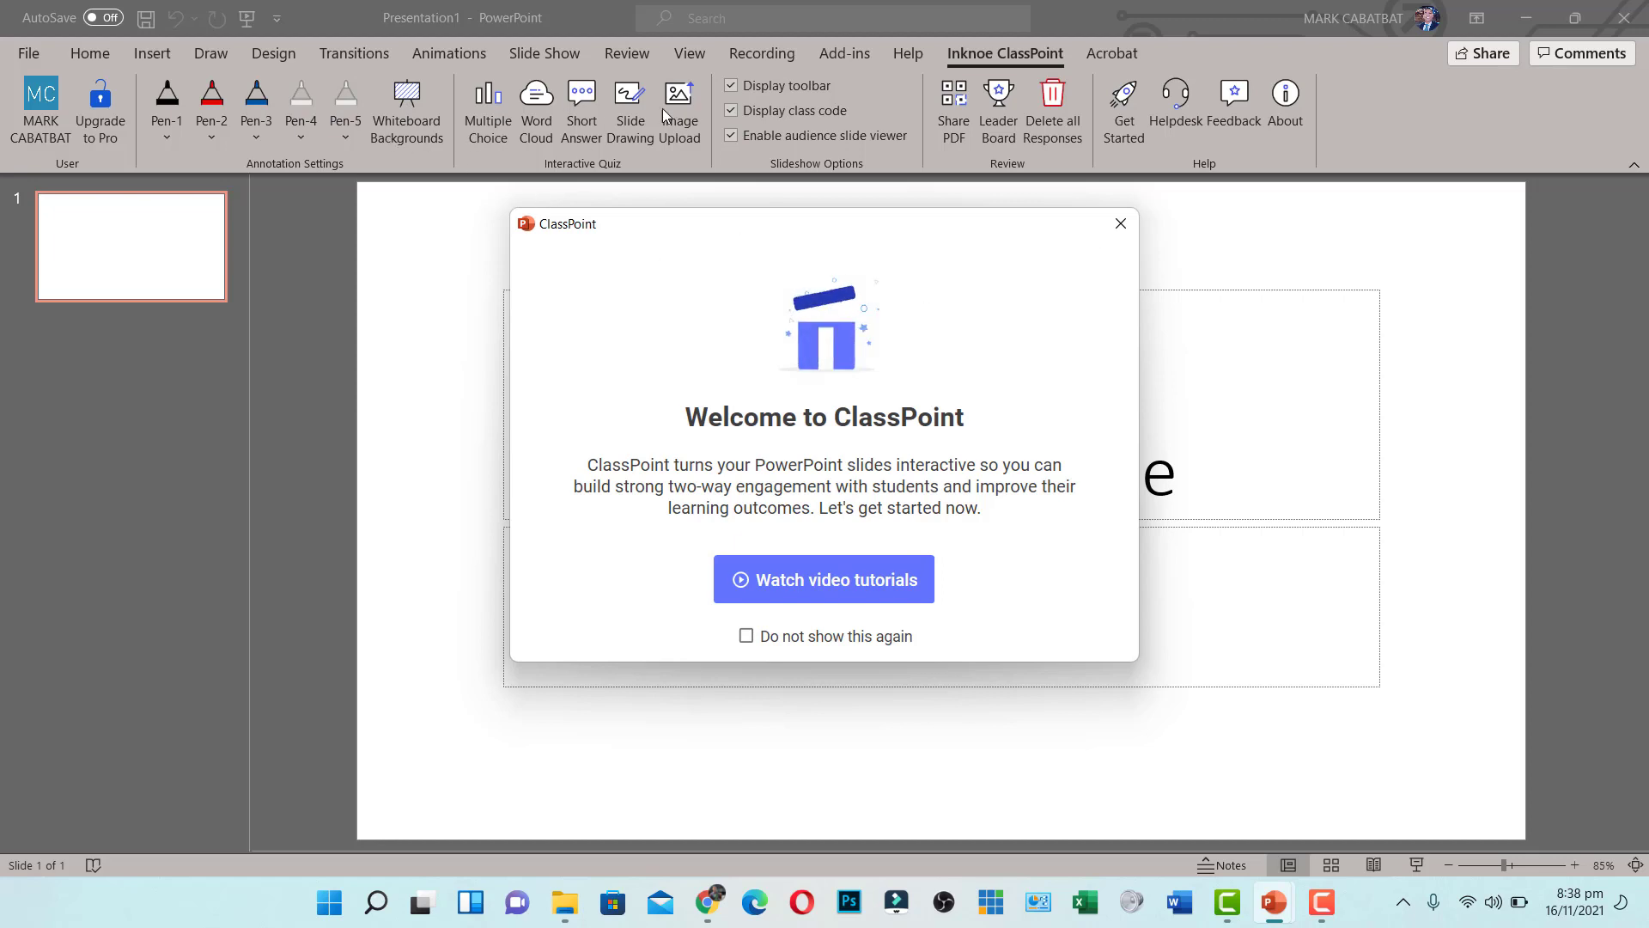
left_click(1120, 224)
mouse_move(1268, 904)
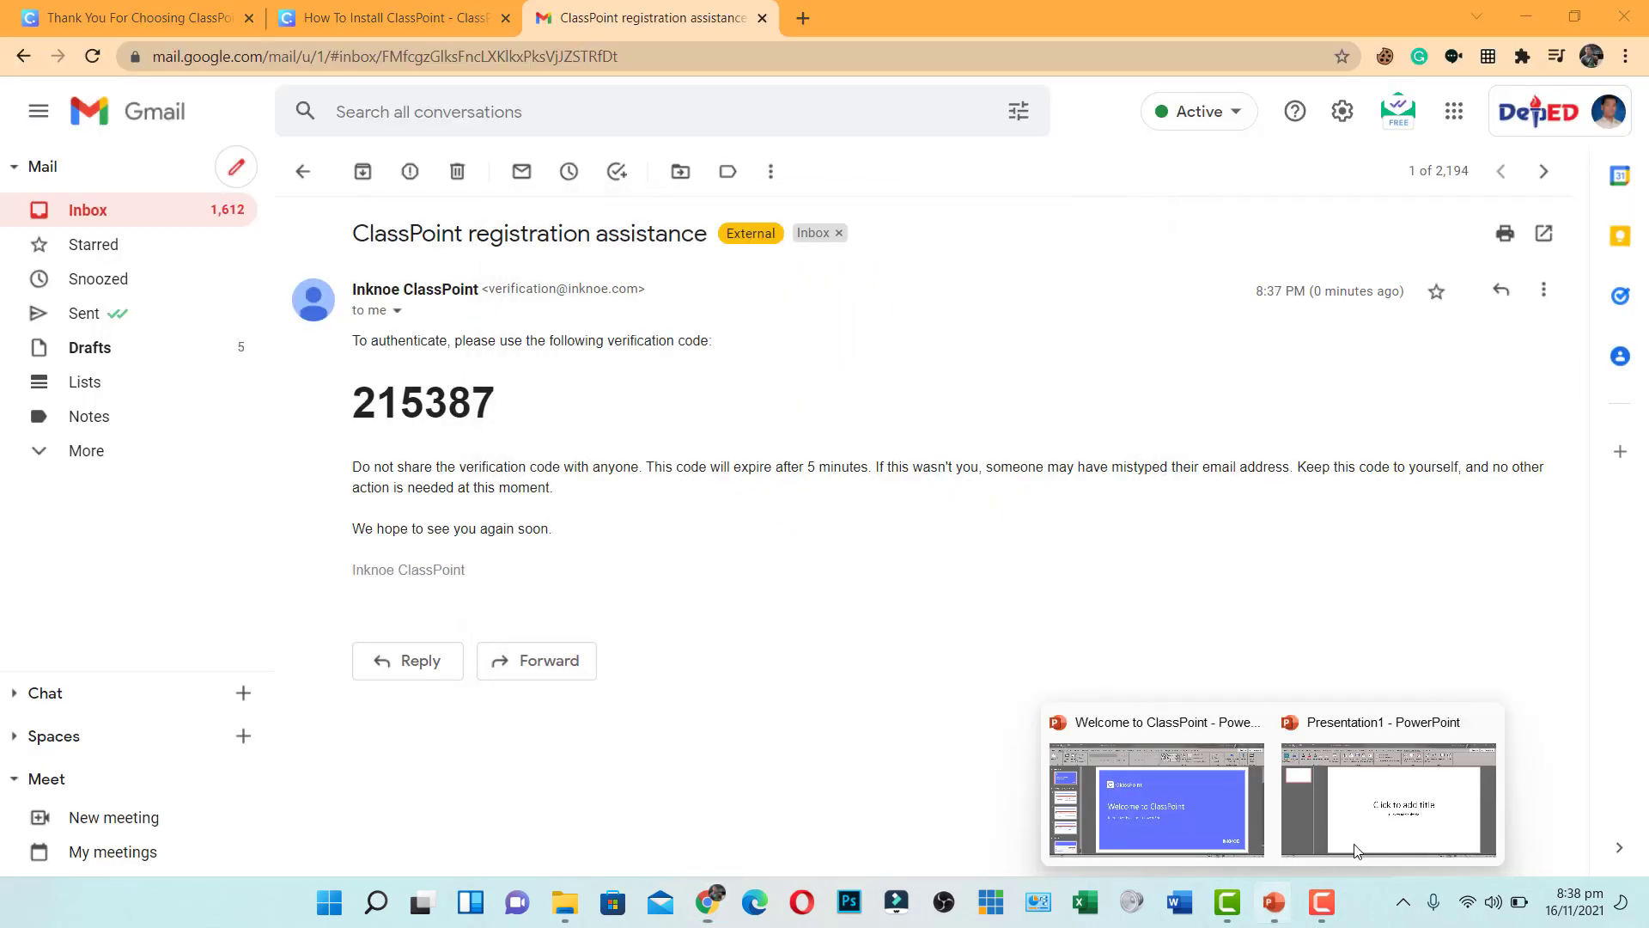
left_click(1365, 786)
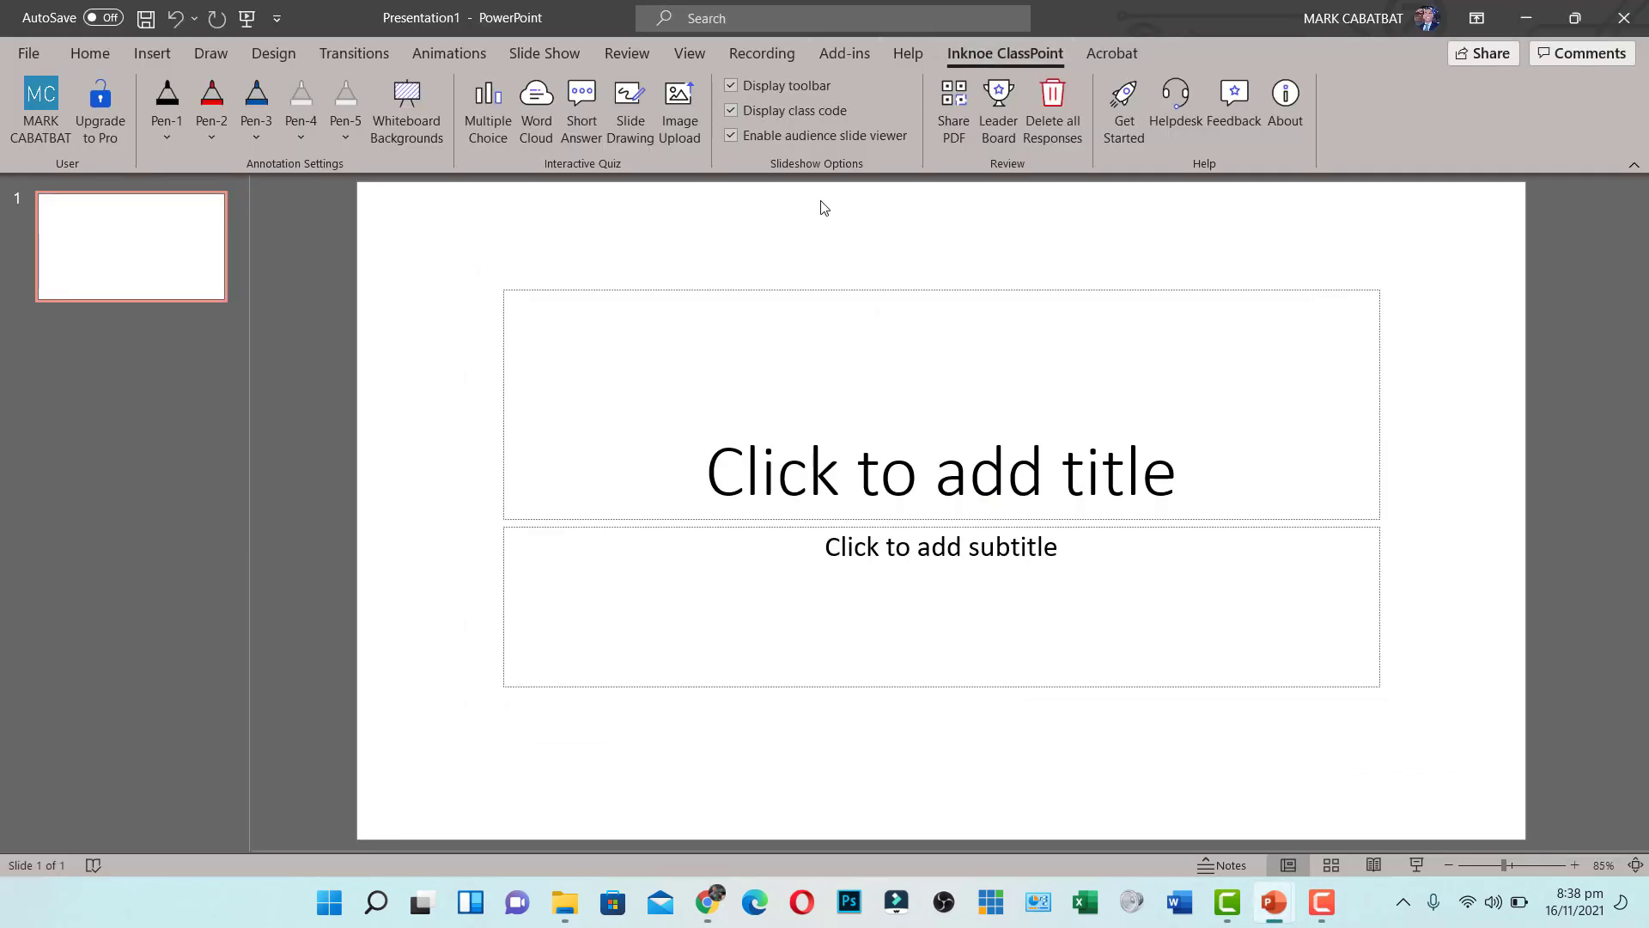